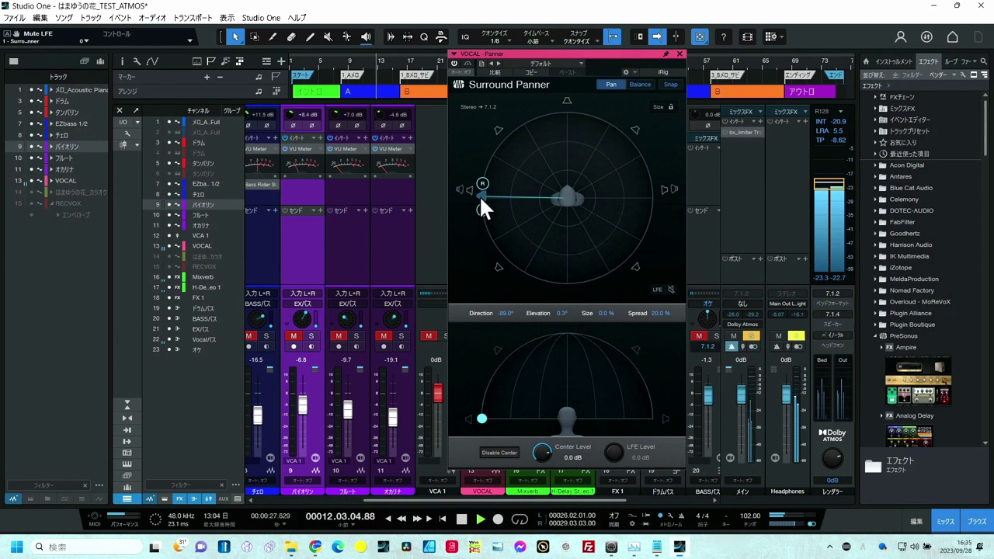
Pan the VOCAL channel to a direction of about 88.6° in the Surround Panner, stop playback and close the panner.
left_click(481, 196)
left_click_drag(480, 193, 778, 190)
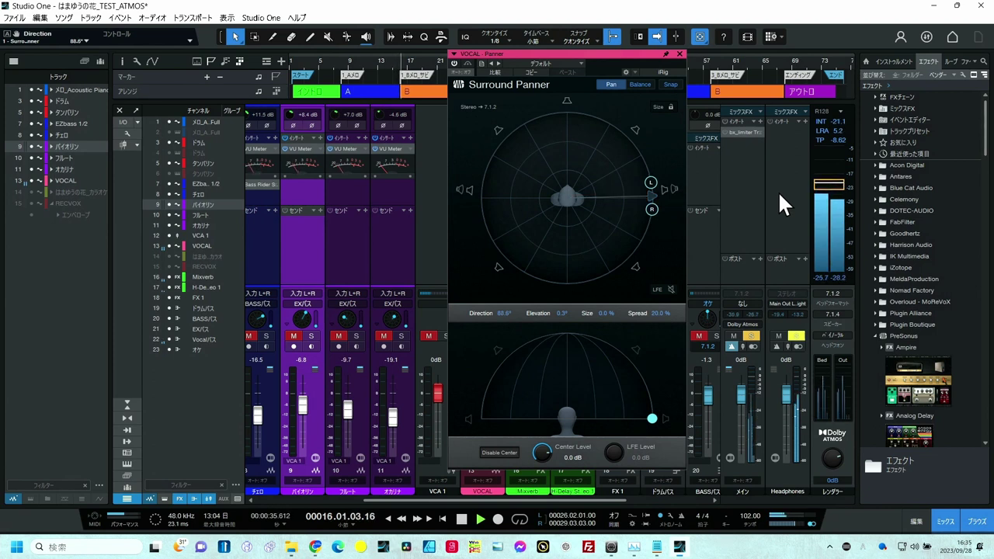
left_click(463, 519)
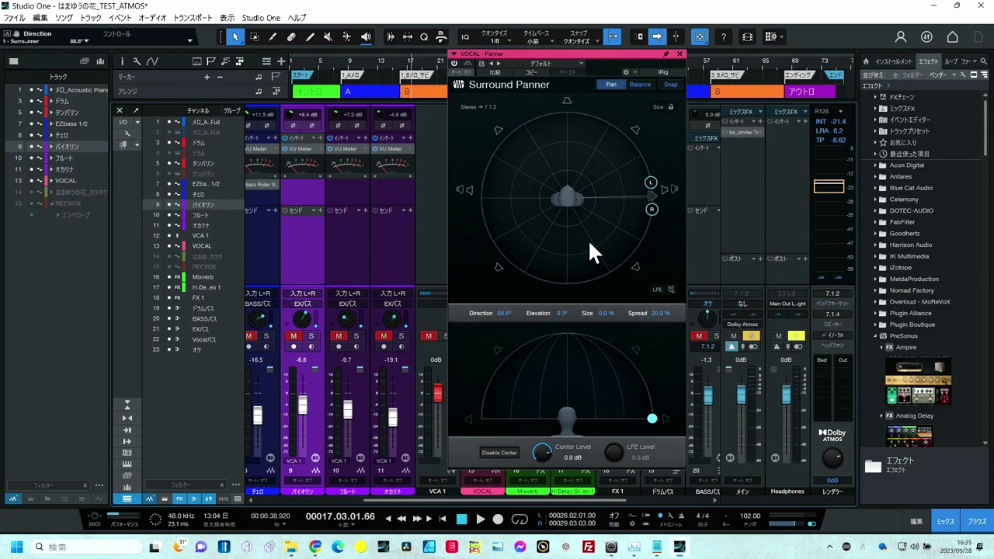
left_click(679, 54)
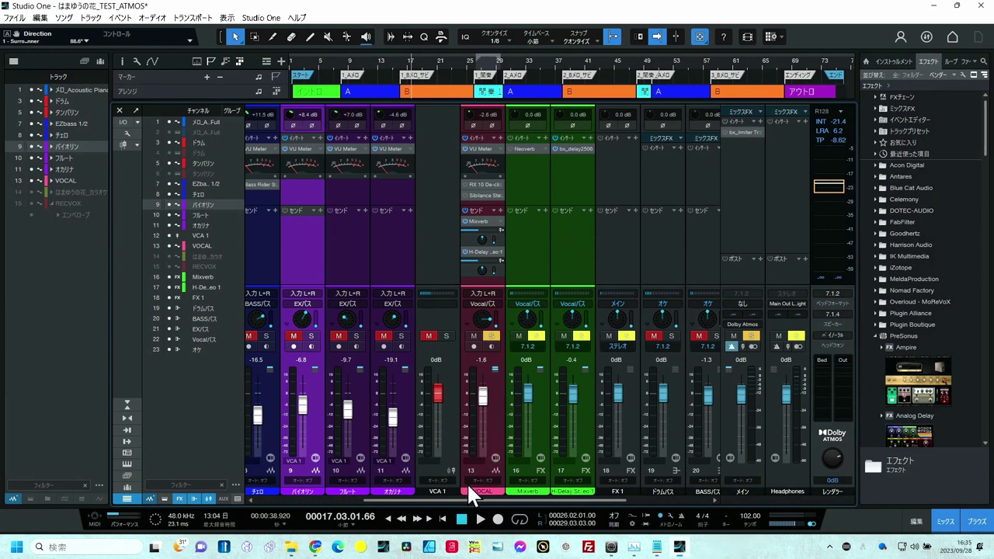
Open the acoustic piano's Object Panner and place the object at about X 0, Y 47 with a spread of about 179.7°.
left_click_drag(461, 498, 391, 499)
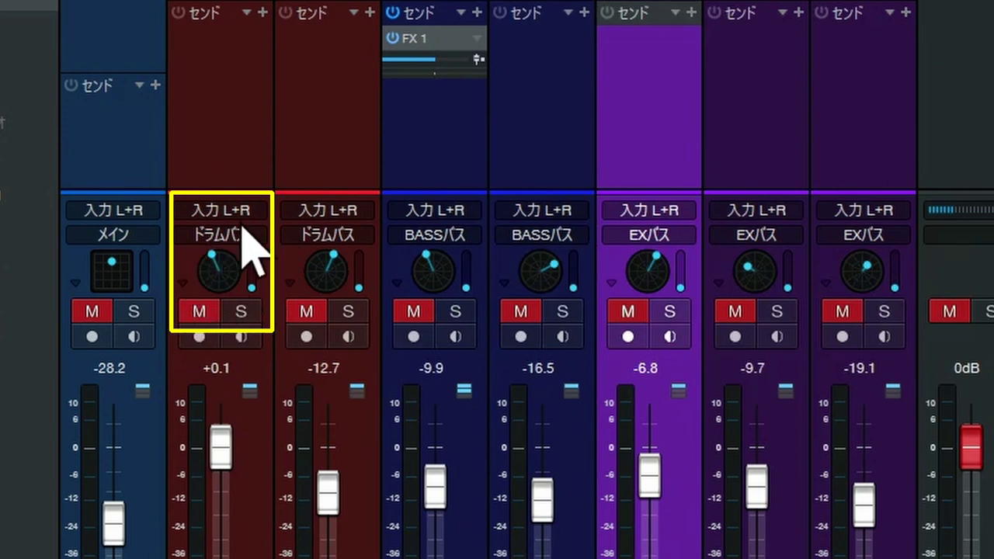
left_click(114, 270)
right_click(114, 267)
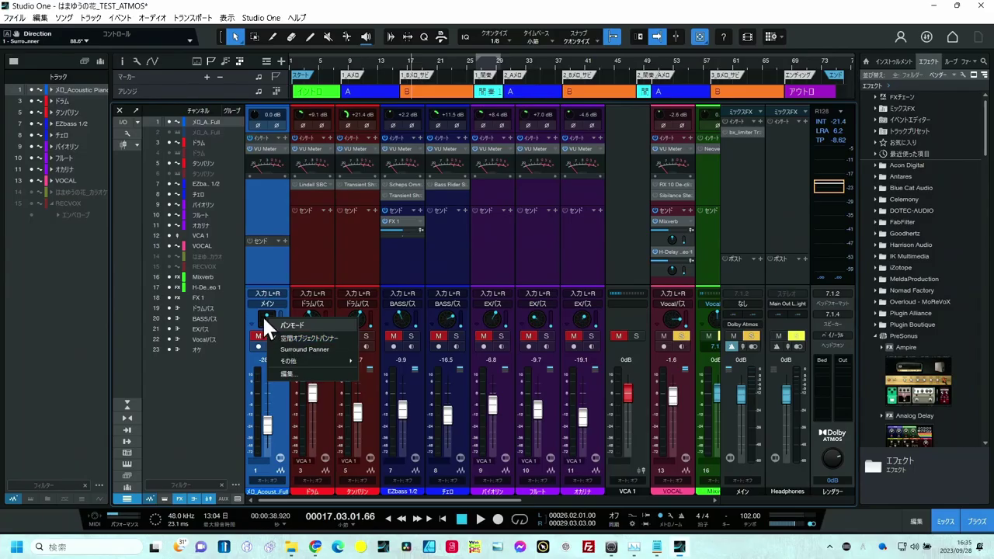
left_click(102, 263)
left_click(264, 318)
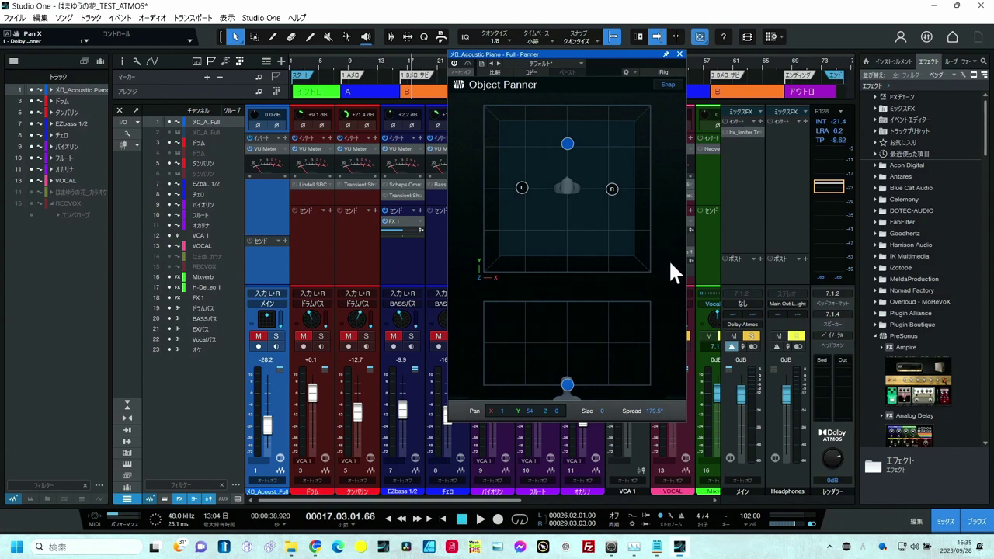
left_click_drag(569, 140, 569, 118)
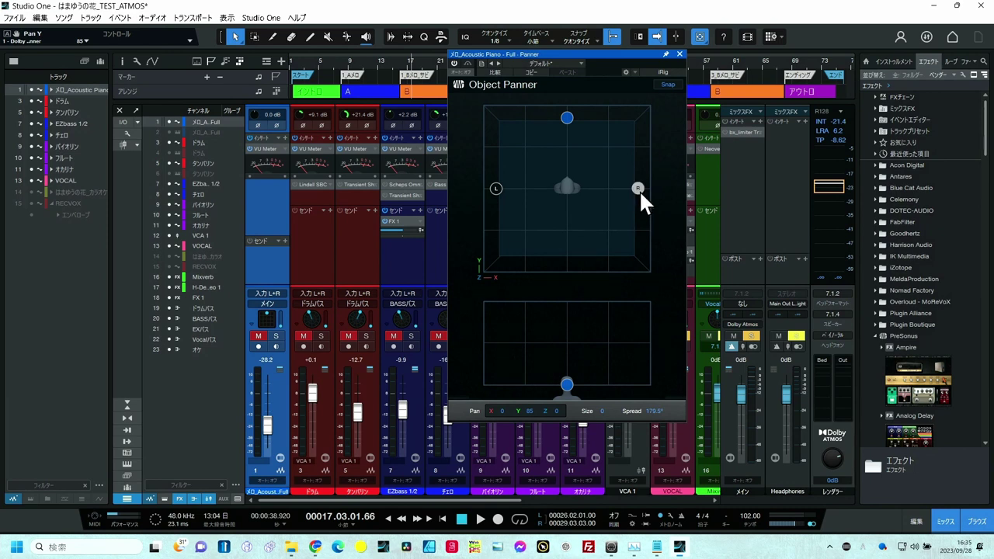
left_click_drag(640, 188, 608, 188)
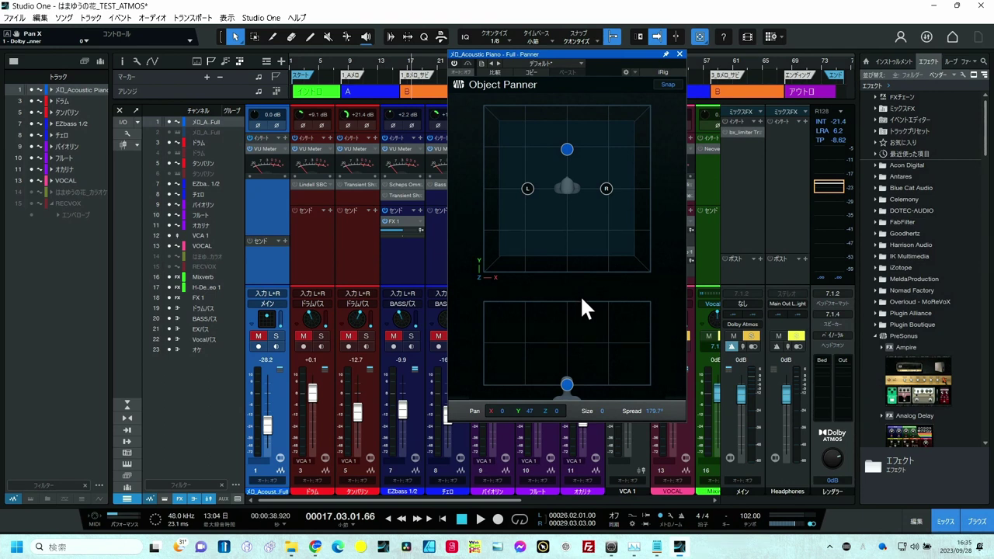
Open the ドラム channel's Surround Panner and set direction 0.0°, size about 51.1% and spread about 161%.
double_click(306, 314)
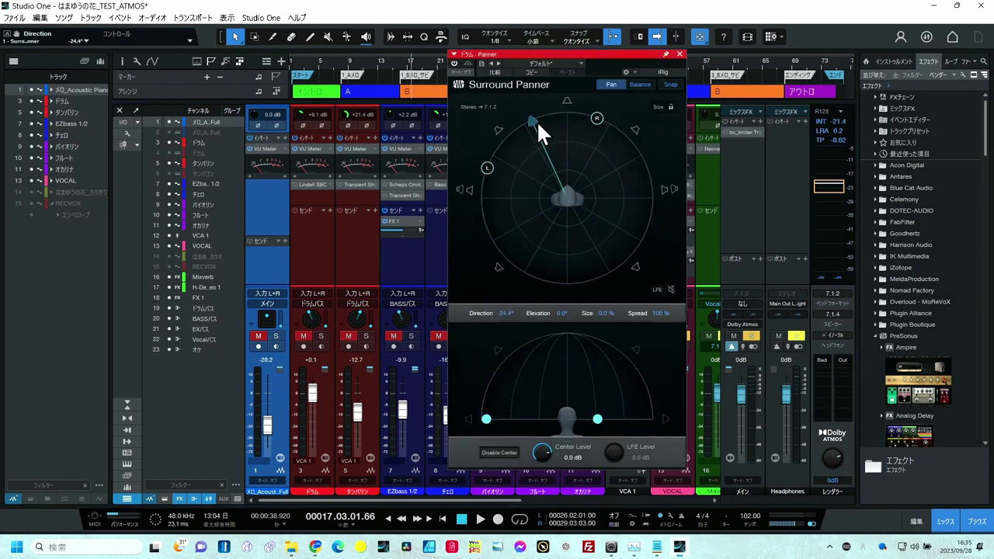
left_click_drag(538, 124, 571, 171)
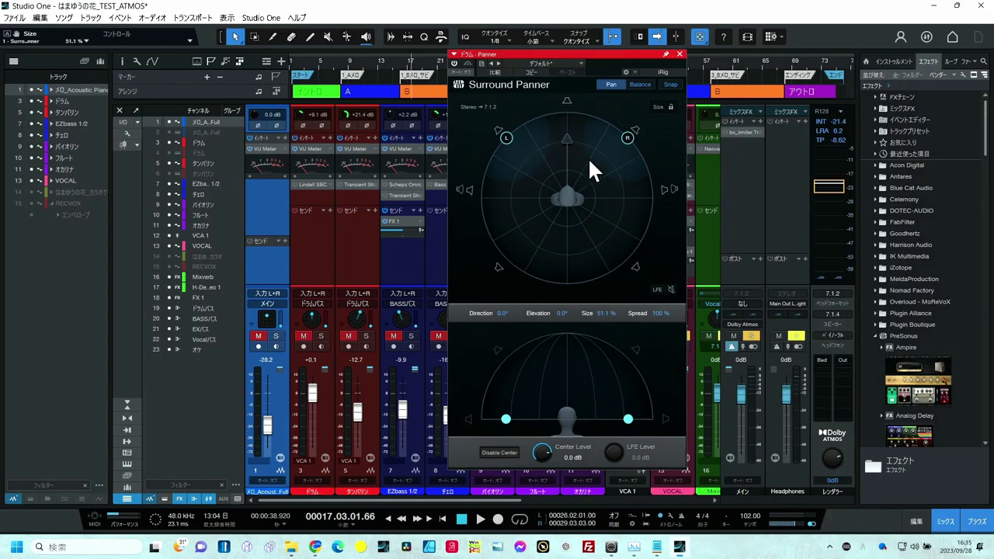
left_click(628, 137)
left_click_drag(628, 138, 640, 172)
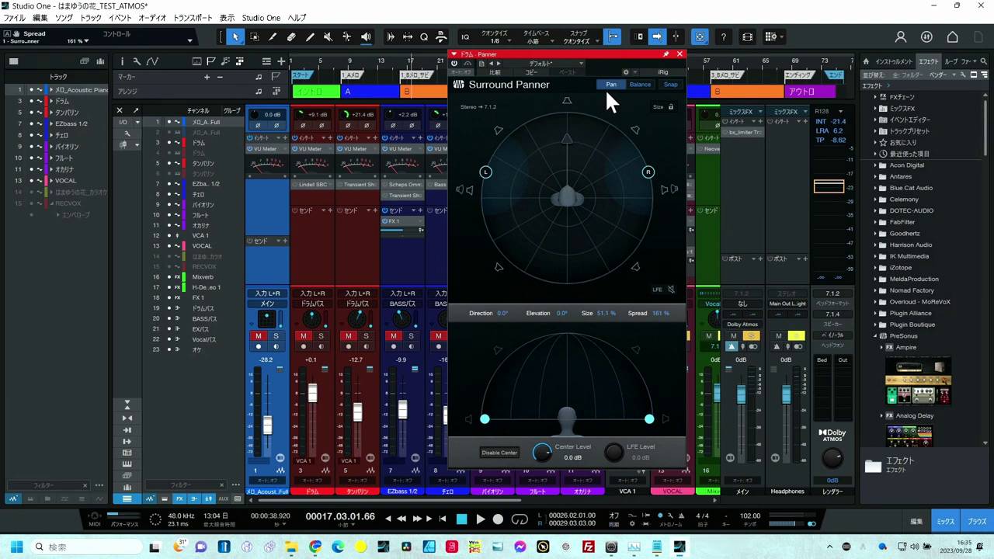
Shift the ドラム channel's surround balance point in Balance mode, return to Pan mode and close the panner.
left_click(636, 81)
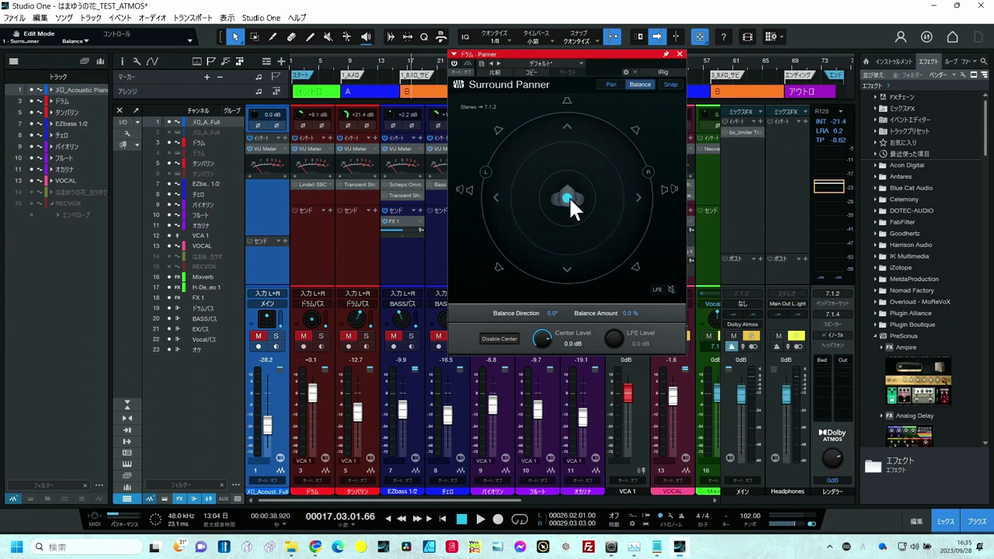
left_click_drag(570, 196, 570, 152)
left_click_drag(570, 151, 531, 162)
left_click(638, 196)
left_click(642, 82)
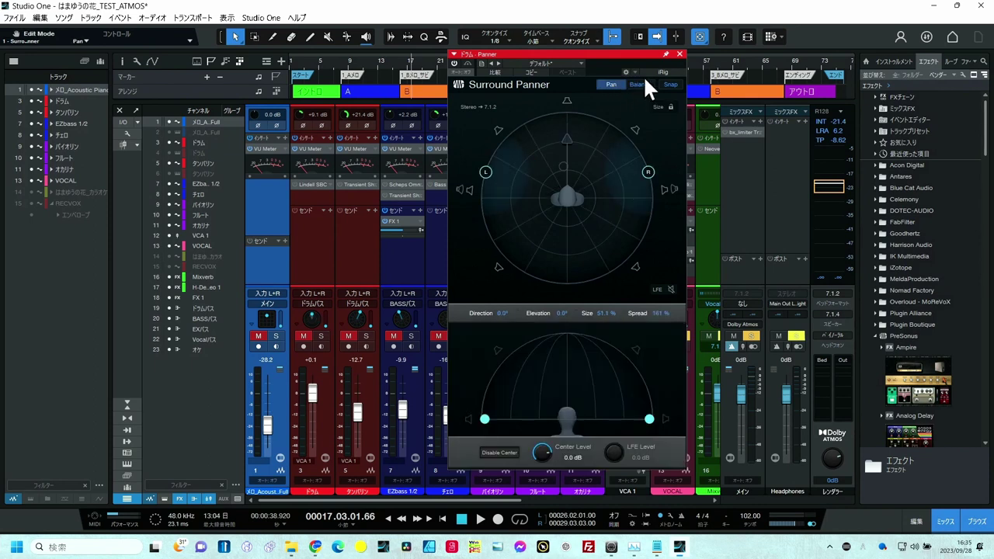
left_click(680, 55)
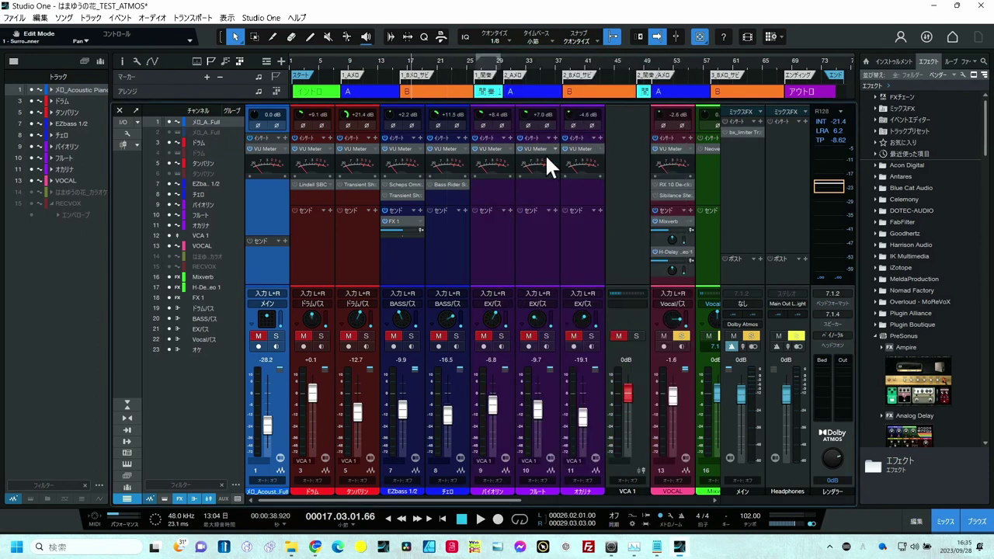
Review the pan modes of the タンバリン and acoustic piano channels, and the piano channel's output destinations.
right_click(358, 315)
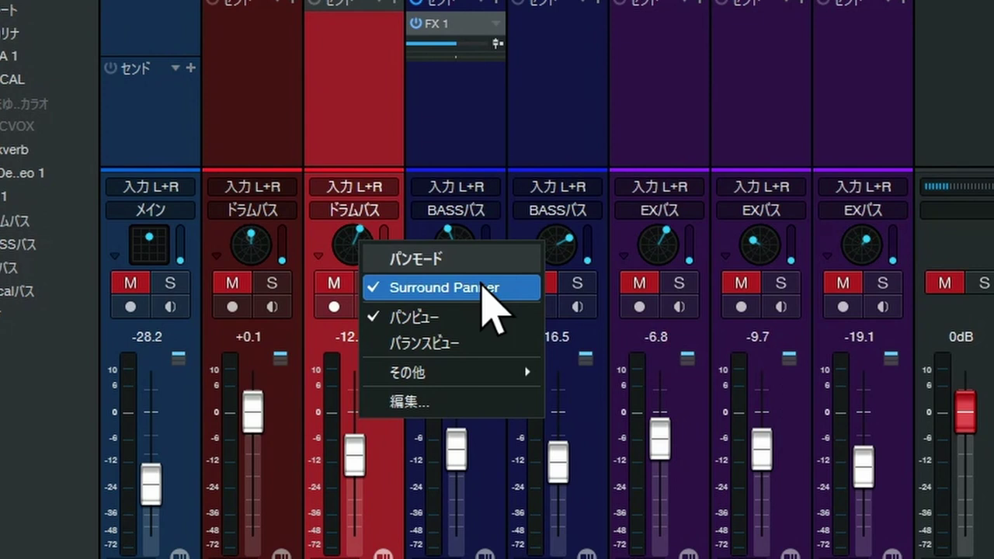
left_click(482, 288)
right_click(150, 247)
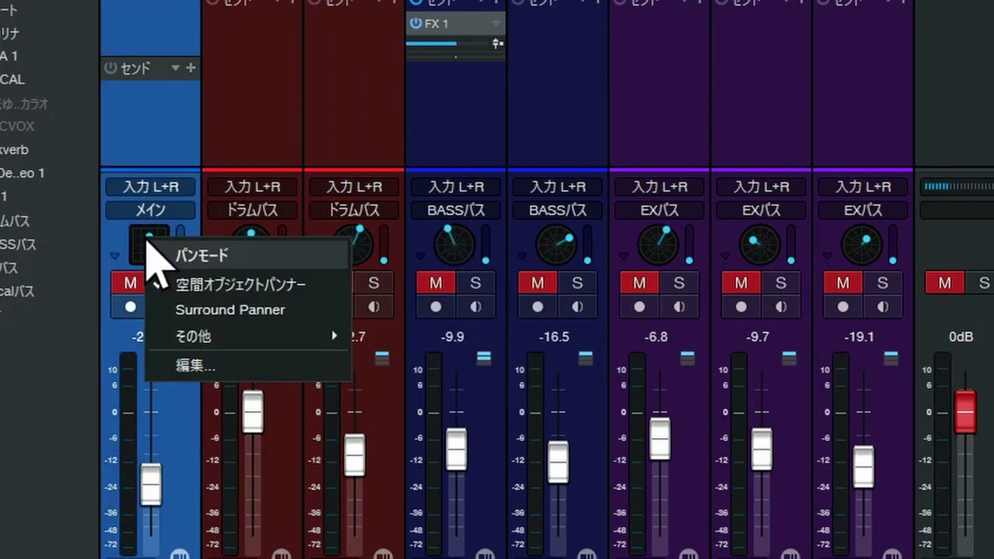
left_click(211, 288)
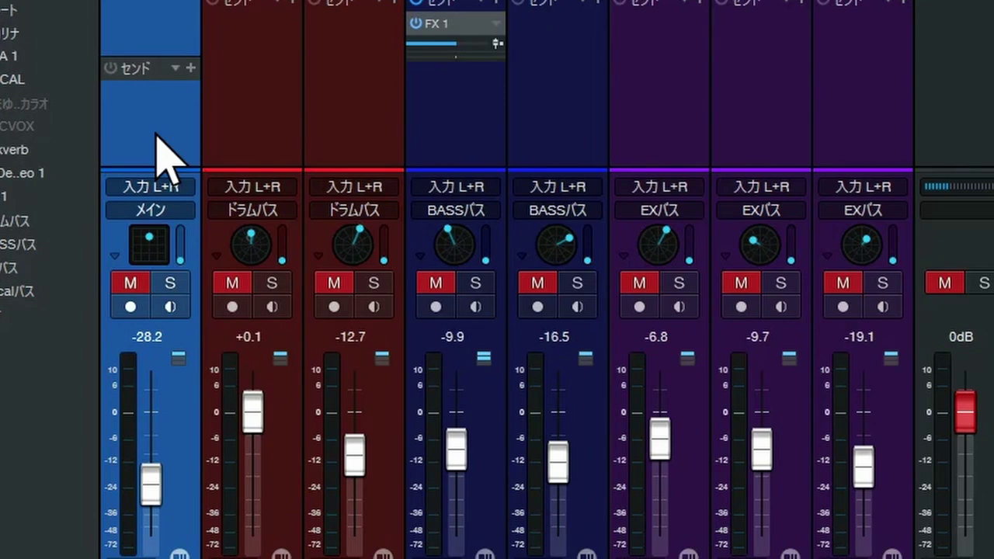
left_click(167, 209)
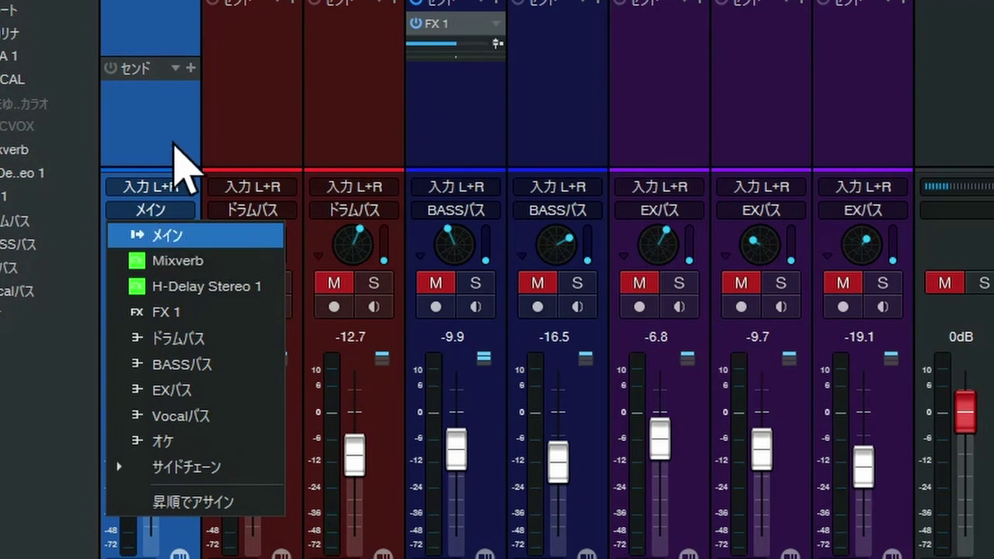
left_click(172, 130)
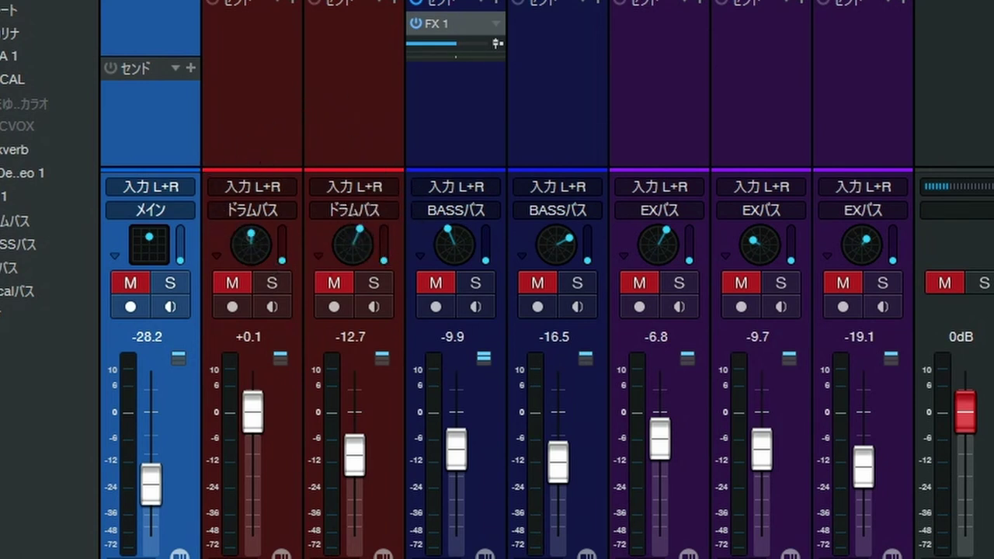
Inspect the ドラムバス channel and the pan modes offered on the ドラム channel that feeds it.
scroll(792, 159, "right", 8)
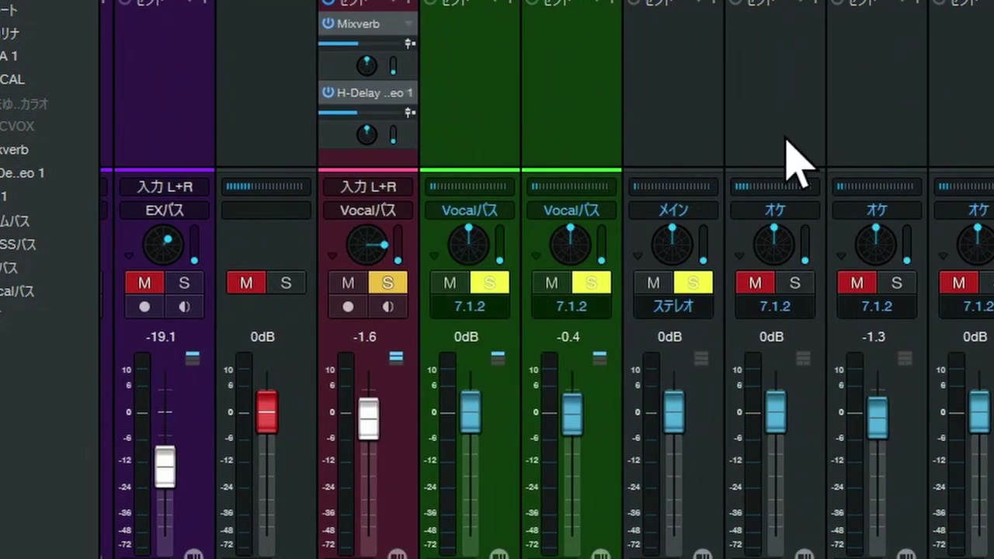
left_click(783, 116)
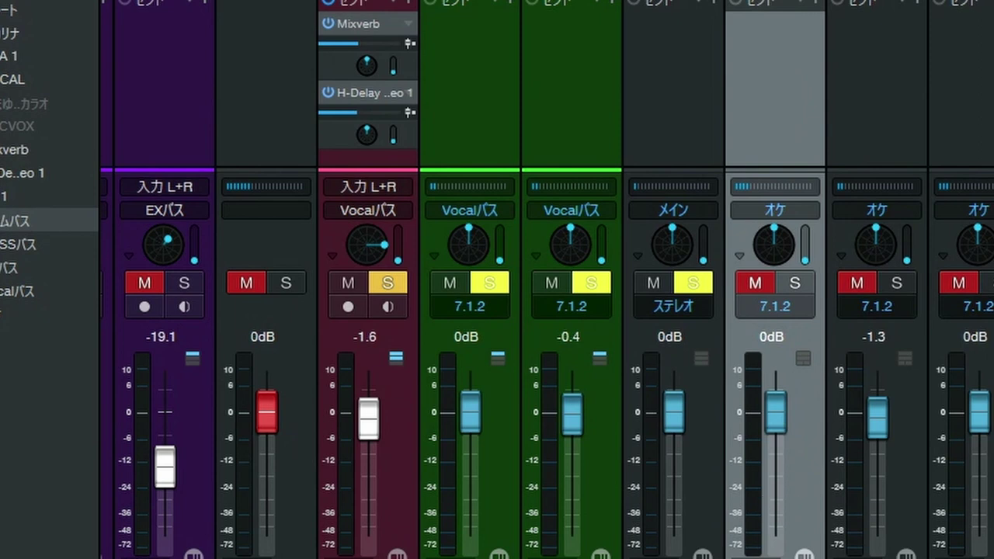
scroll(547, 280, "left", 7)
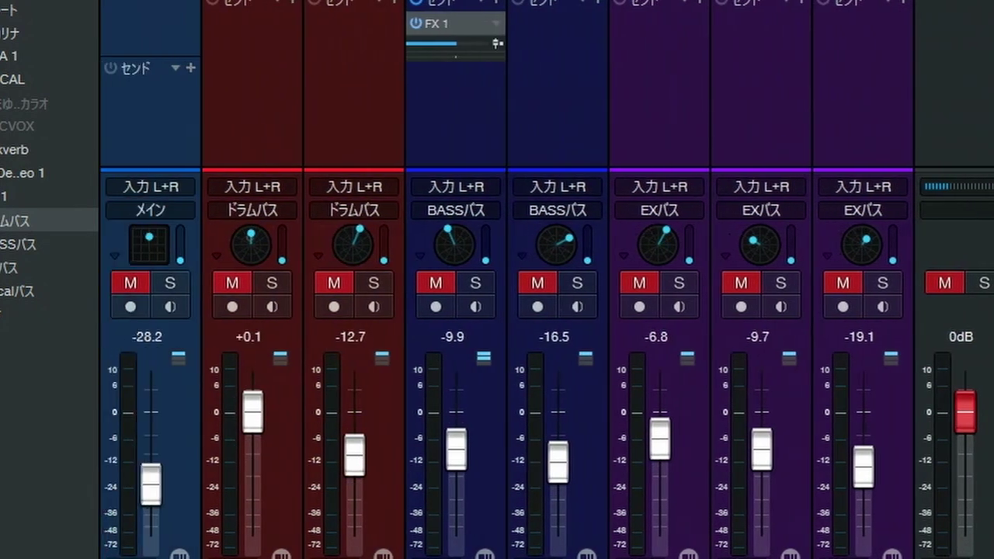
right_click(257, 239)
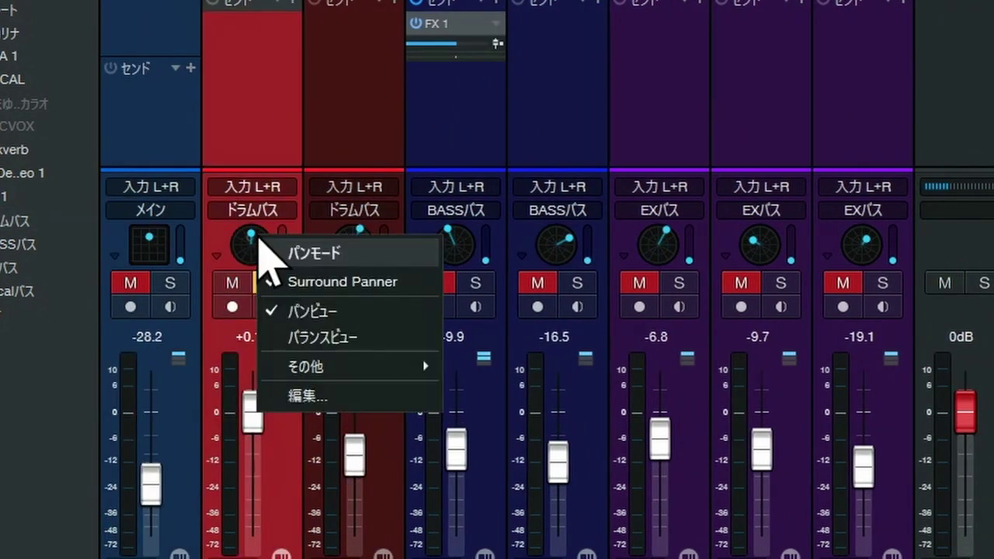
left_click(267, 85)
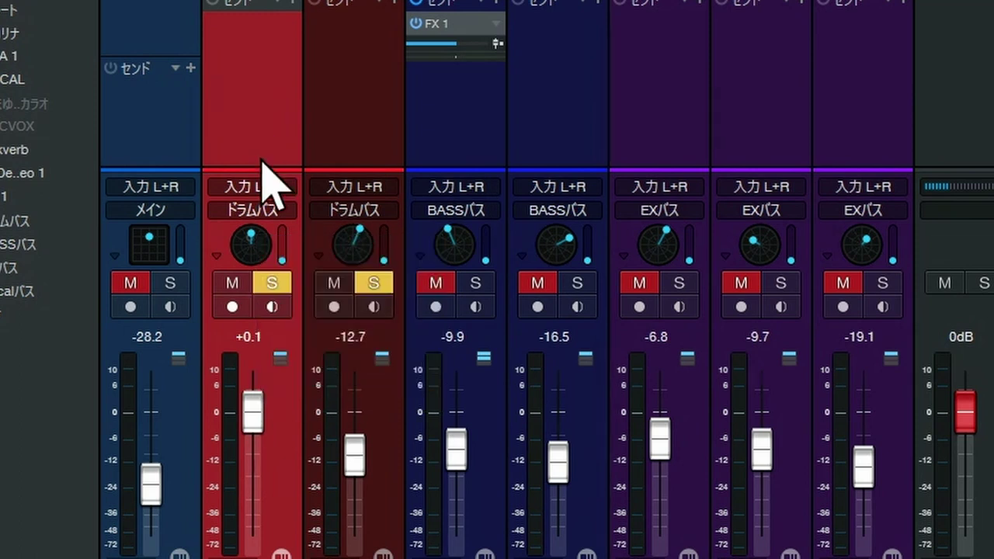
Route the ドラム and タンバリン channels together to メイン and set their pan mode to 空間オブジェクトパンナー.
left_click(386, 116, "shift")
left_click(279, 211)
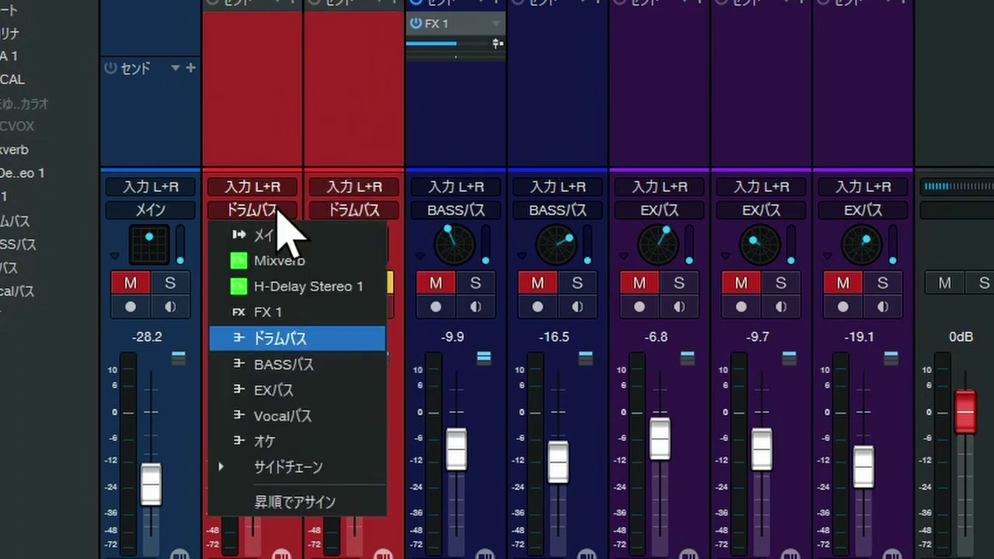
left_click(271, 233)
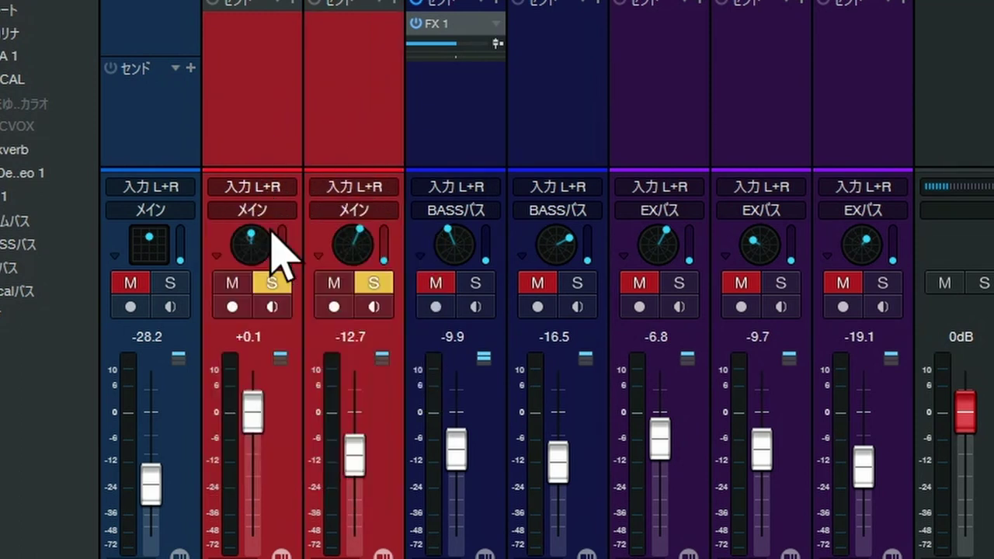
right_click(246, 247)
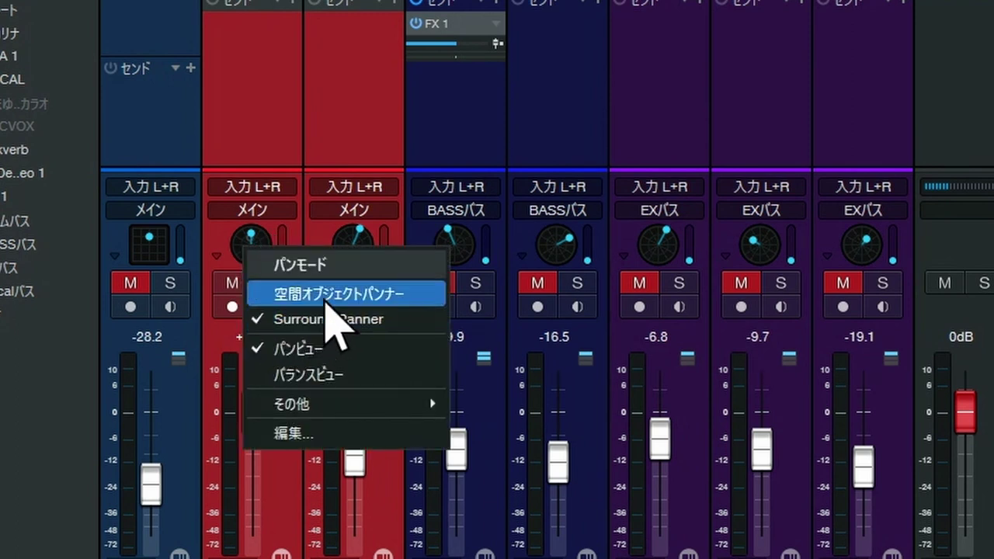
left_click(325, 303)
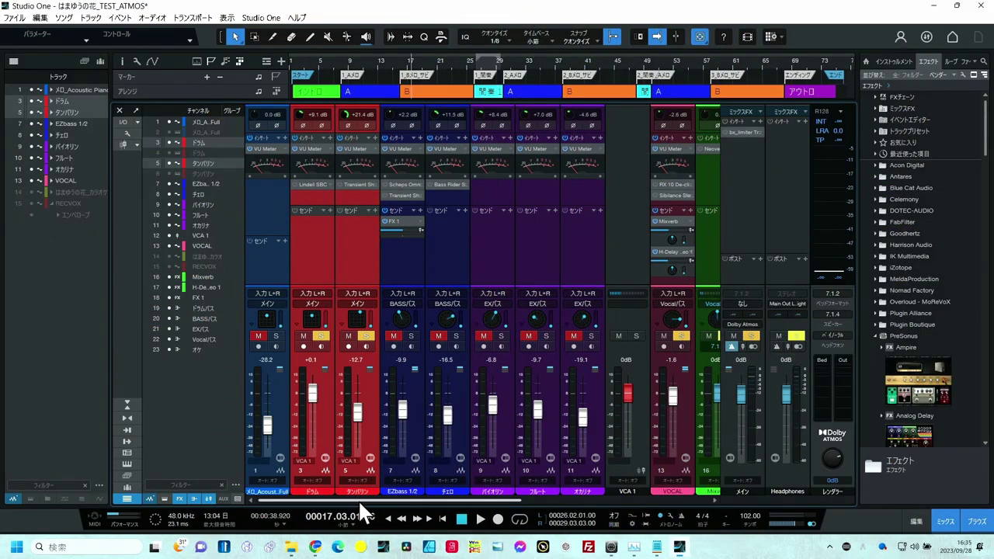
Route the selected ドラム and タンバリン channels back to ドラムバス.
left_click_drag(360, 499, 363, 499)
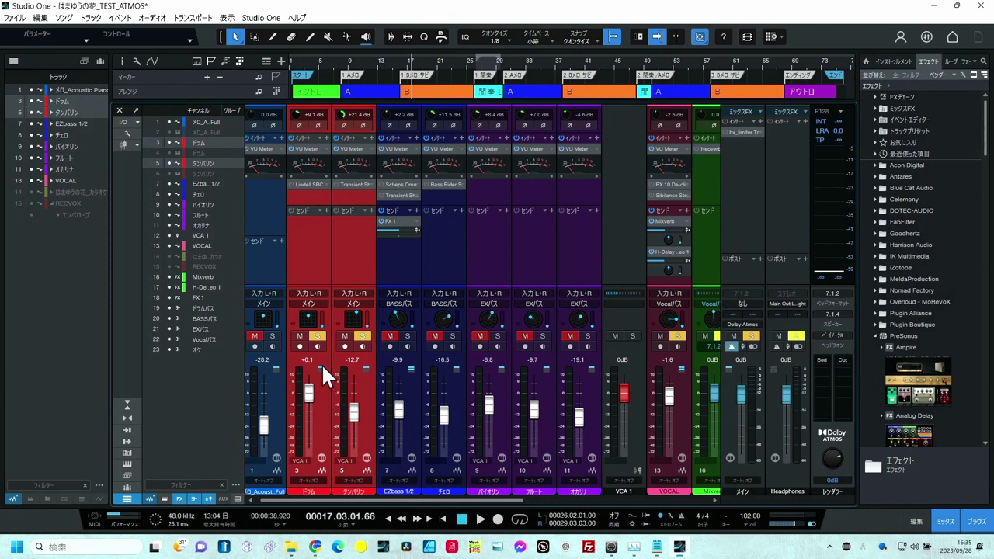
left_click(317, 301)
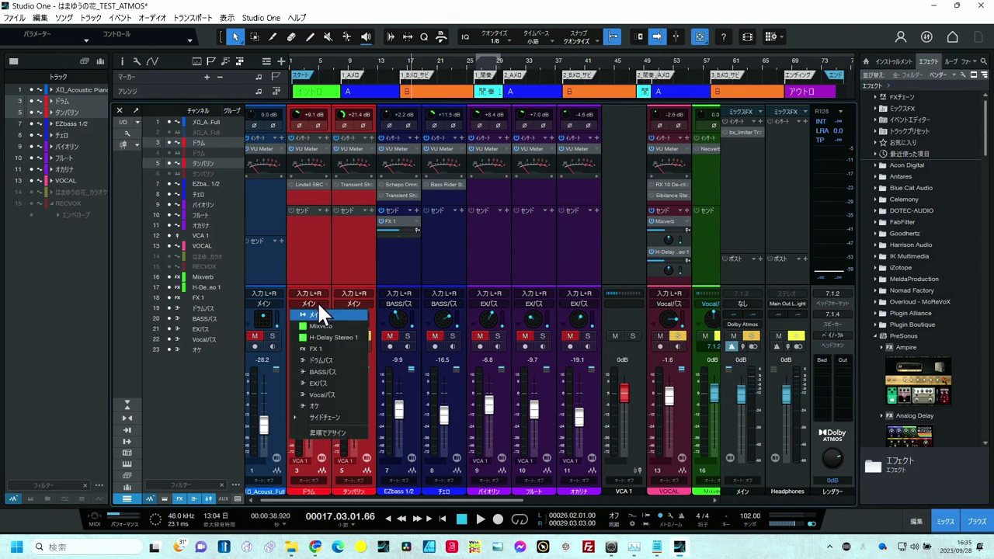
left_click(321, 360)
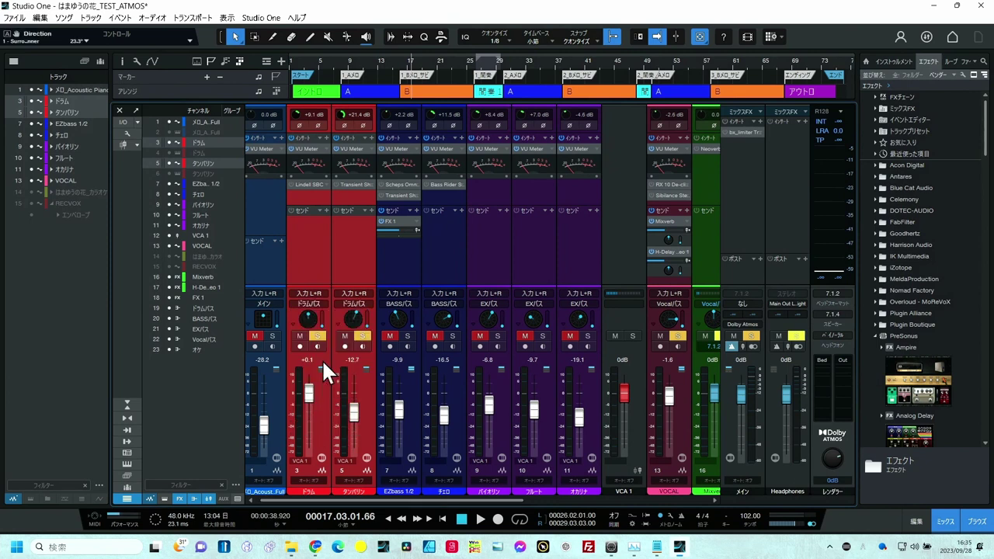
Set the channel format of the ドラムバス bus to ステレオ.
left_click(560, 501)
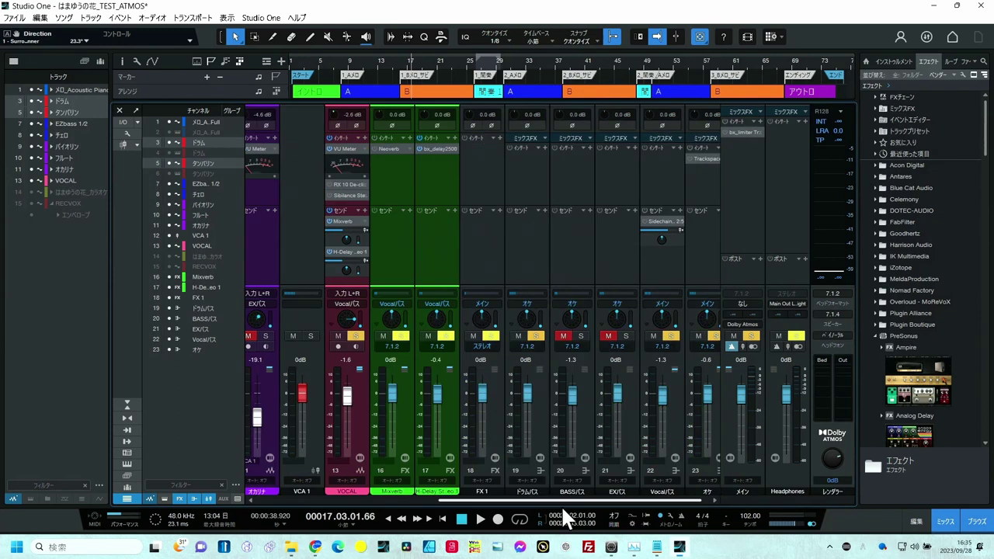
left_click(527, 261)
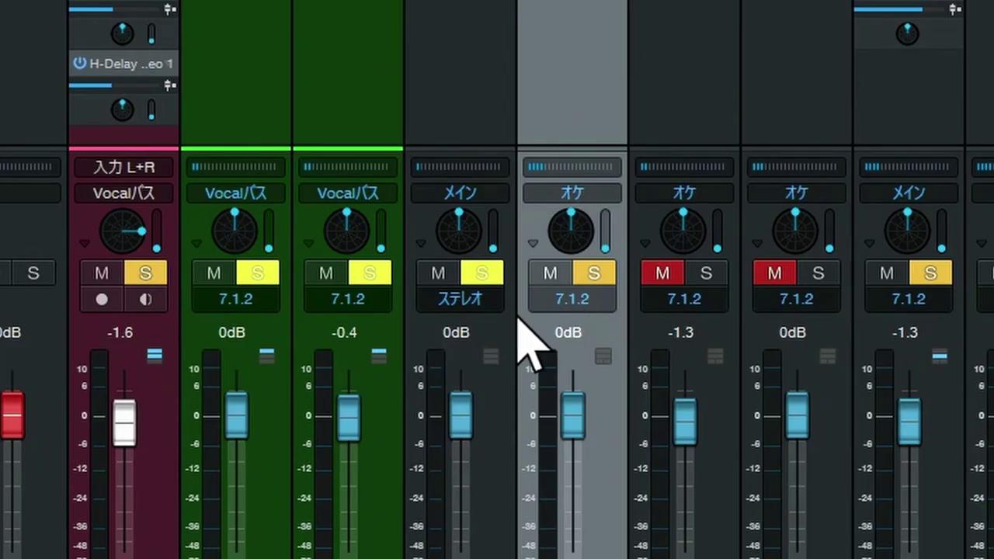
left_click(592, 297)
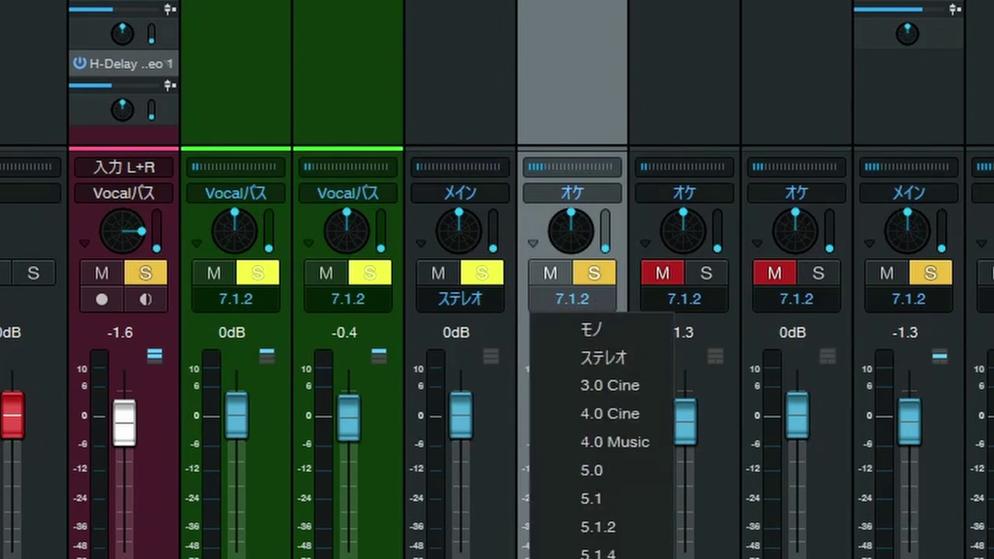
left_click(602, 358)
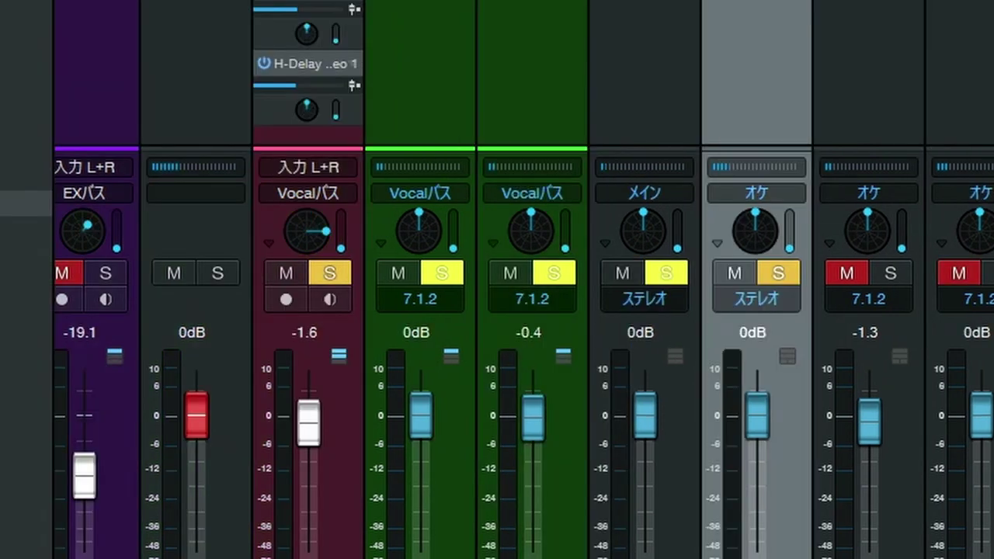
Set the channel format of the ドラムバス bus to 7.1.2.
scroll(524, 279, "left", 8)
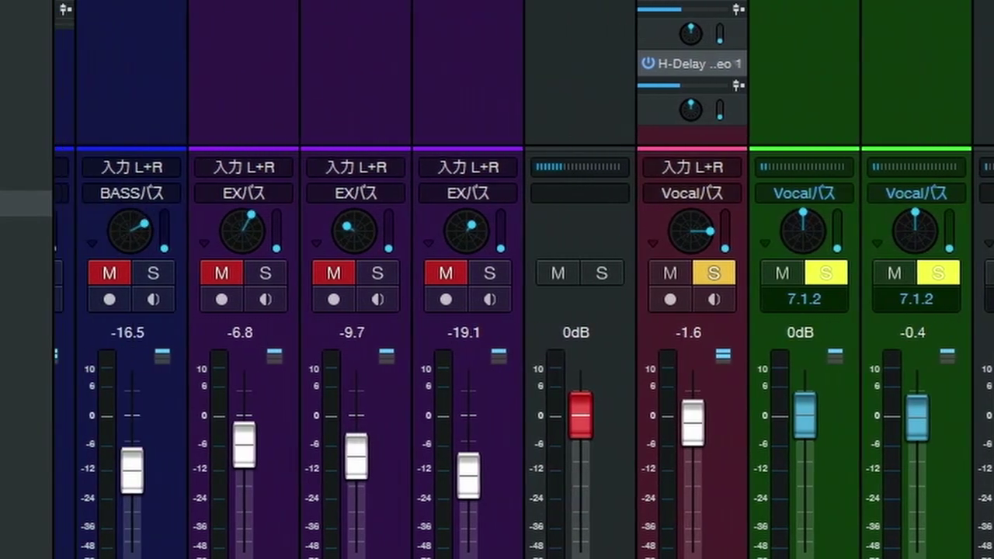
scroll(138, 261, "left", 3)
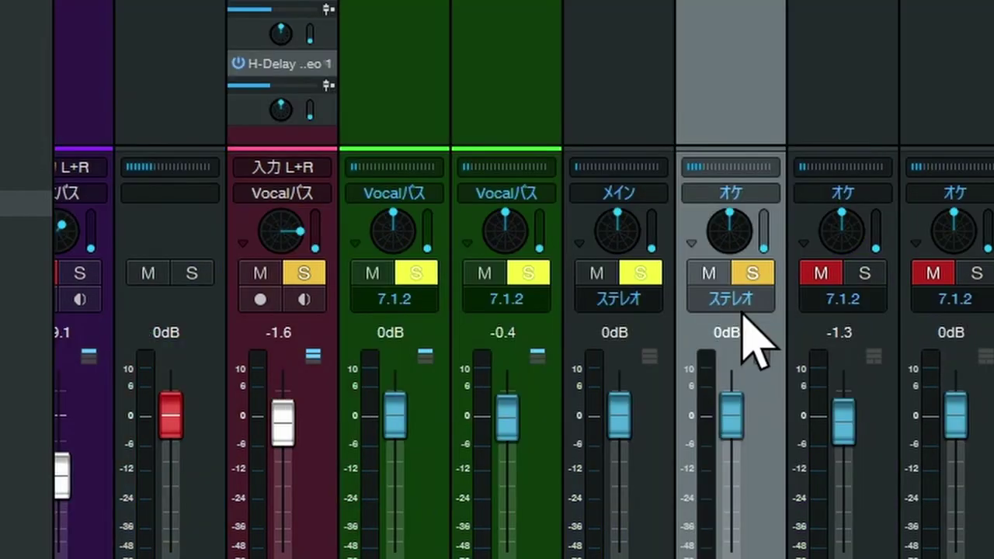
left_click(739, 299)
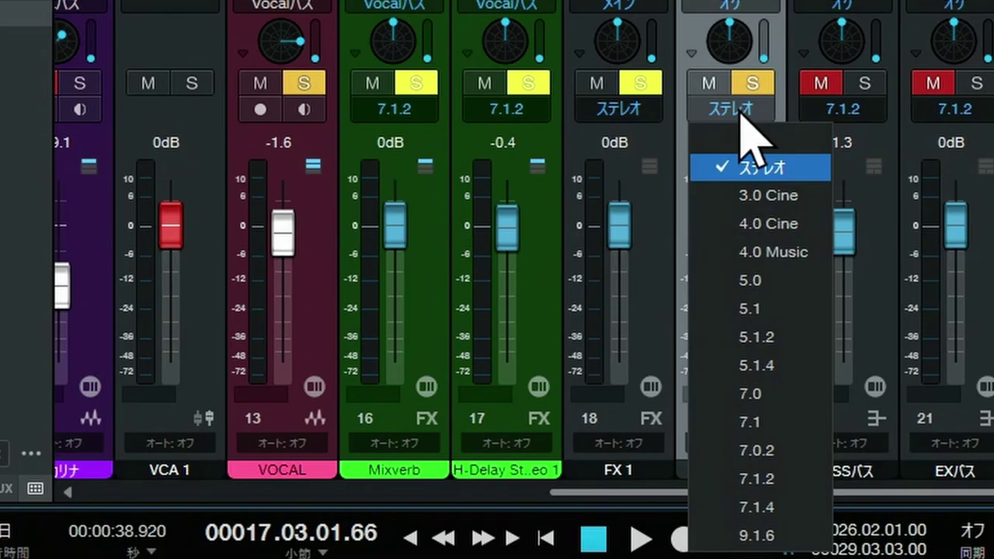
left_click(750, 486)
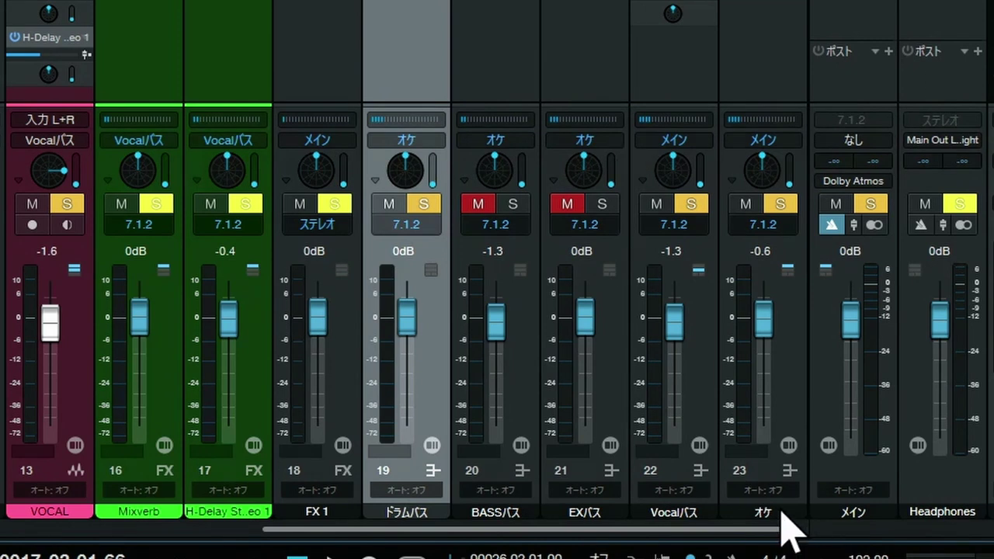
Colour the オケ bus channel blue.
left_click(780, 513)
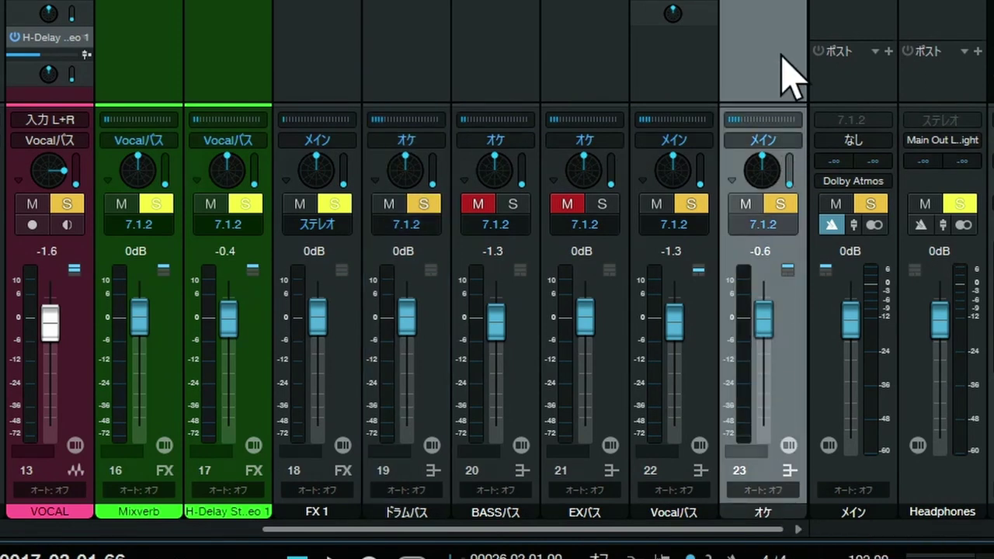
left_click(743, 512)
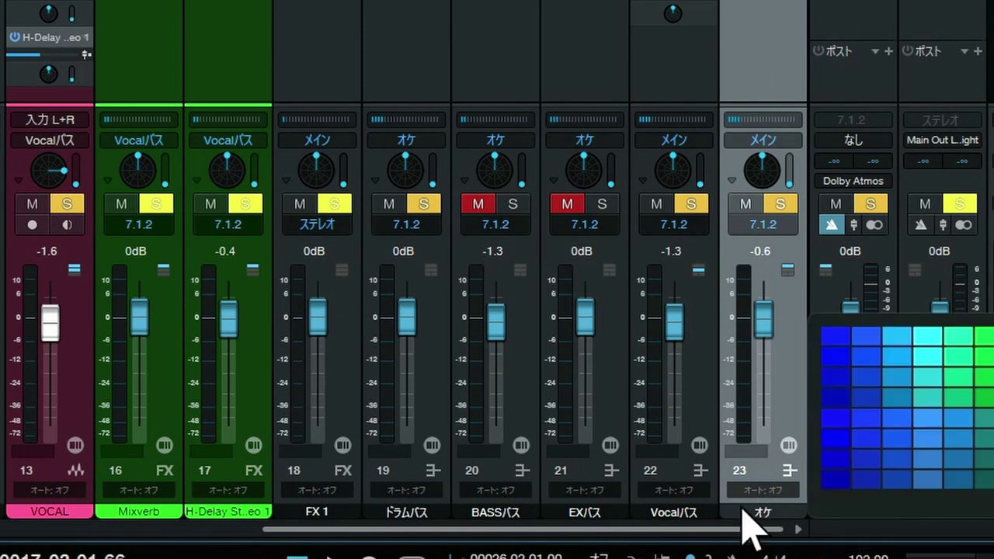
left_click(829, 336)
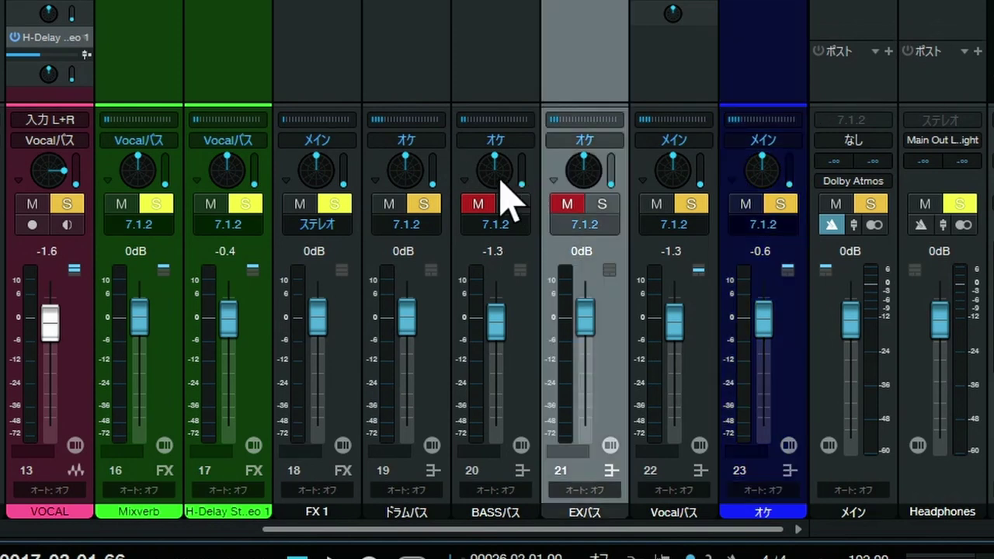
Open the Surround Panner of the BASSバス channel, examine its input and output format, and close it.
mouse_move(522, 183)
left_mouse_down()
mouse_move(523, 166)
mouse_move(525, 188)
left_mouse_up()
double_click(504, 173)
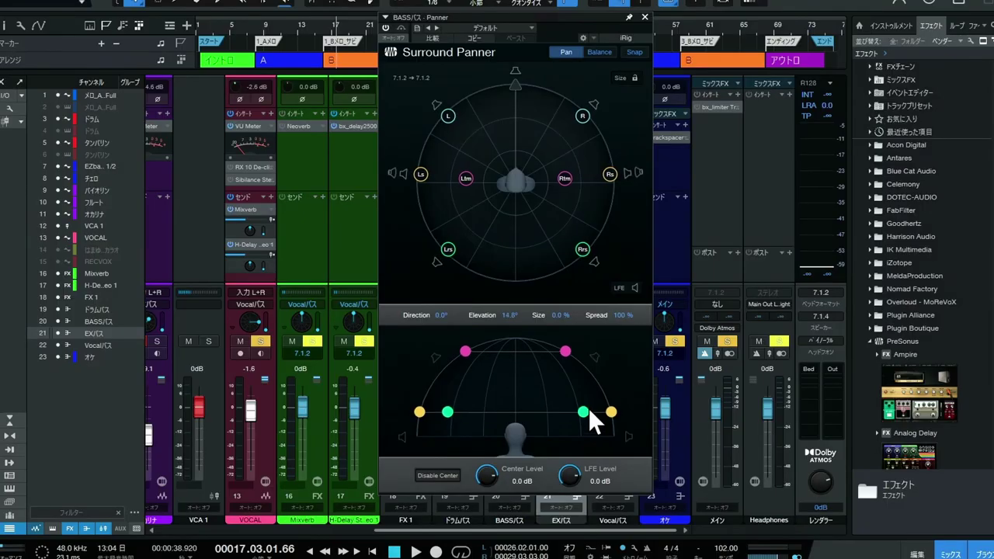
mouse_move(589, 408)
left_mouse_down()
mouse_move(587, 398)
mouse_move(588, 435)
mouse_move(588, 404)
left_mouse_up()
left_click(645, 16)
Set the オケ bus format to ステレオ and check how the BASSバス Surround Panner's speaker layout responds.
left_click(666, 353)
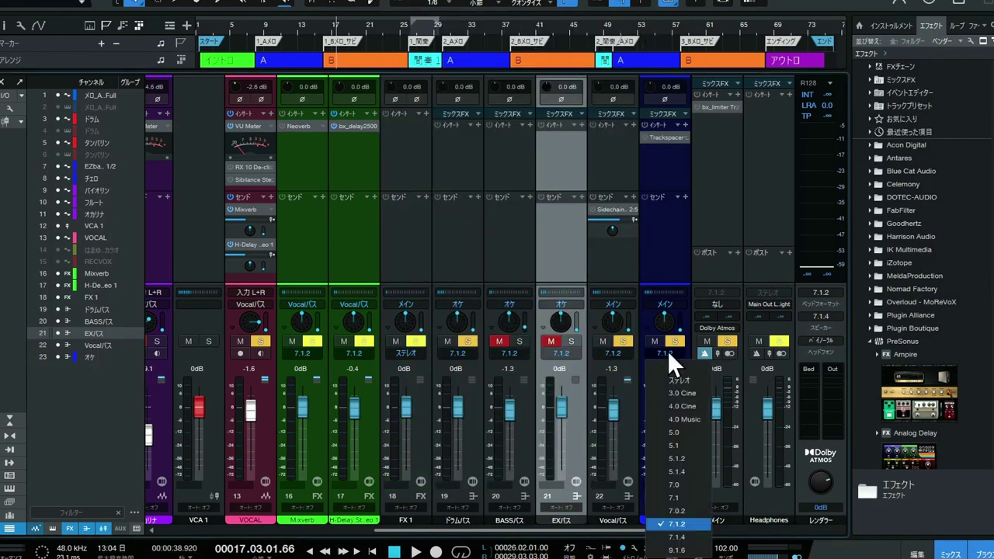
left_click(677, 382)
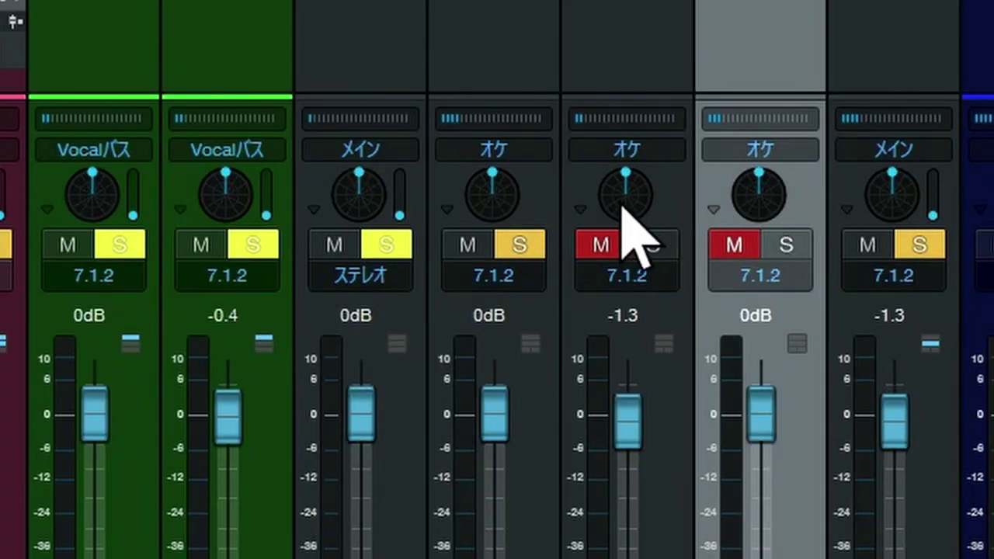
double_click(631, 206)
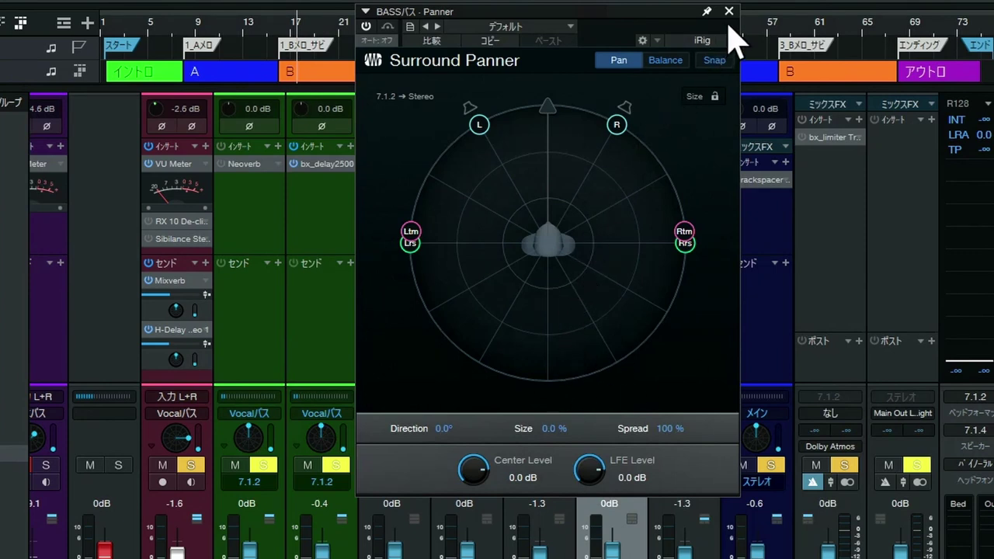
left_click(728, 11)
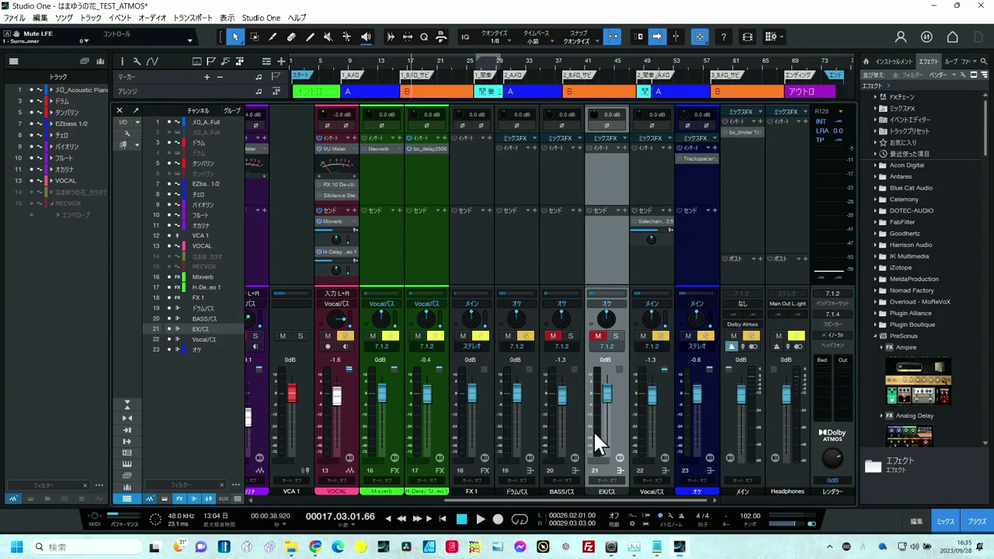
Set the channel format of both the オケ bus and the FX 1 channel to 7.1.2.
left_click(693, 346)
left_click(697, 486)
left_click(471, 346)
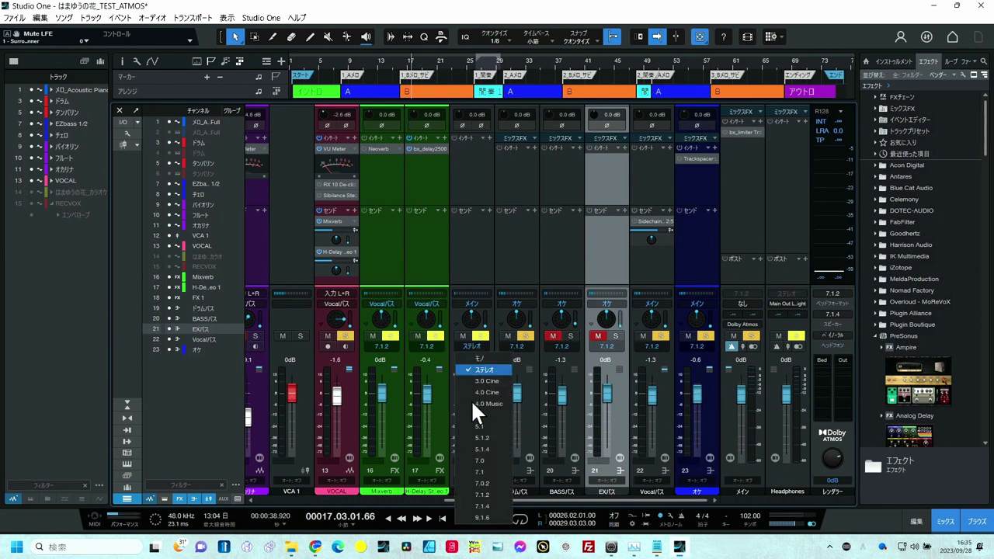
left_click(469, 494)
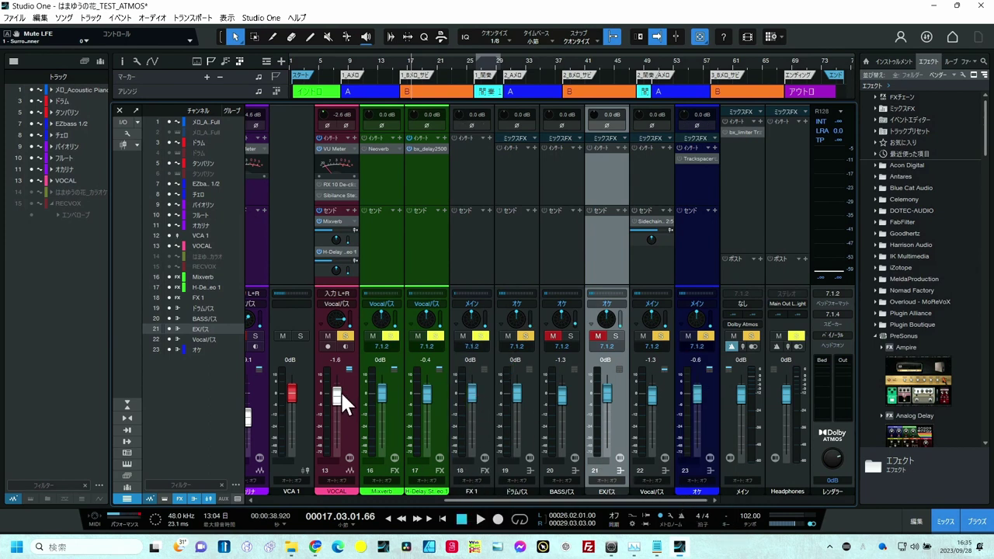
Inspect the bx_limiter True Peak insert on the メイン channel, then close its window and collapse its parameter list.
left_click(737, 187)
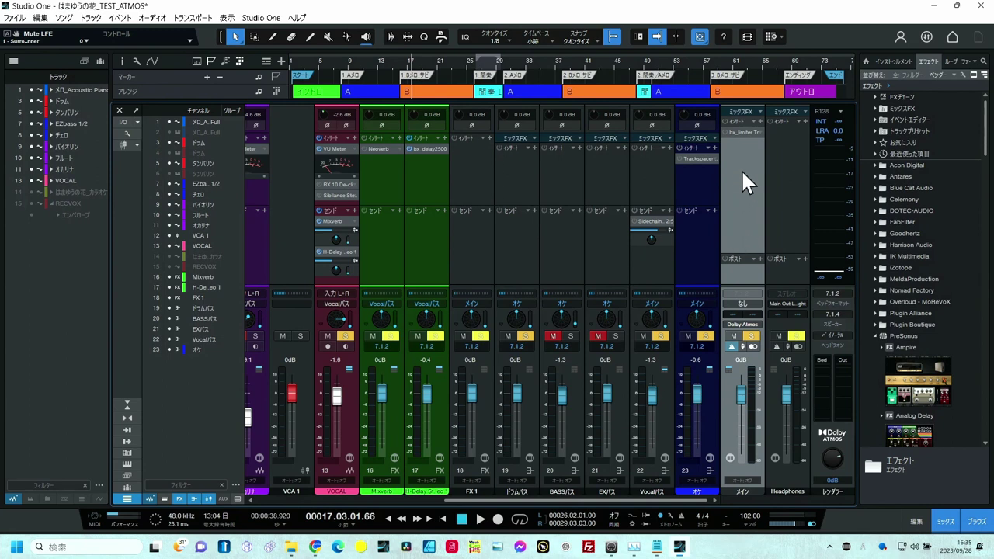
left_click(729, 131)
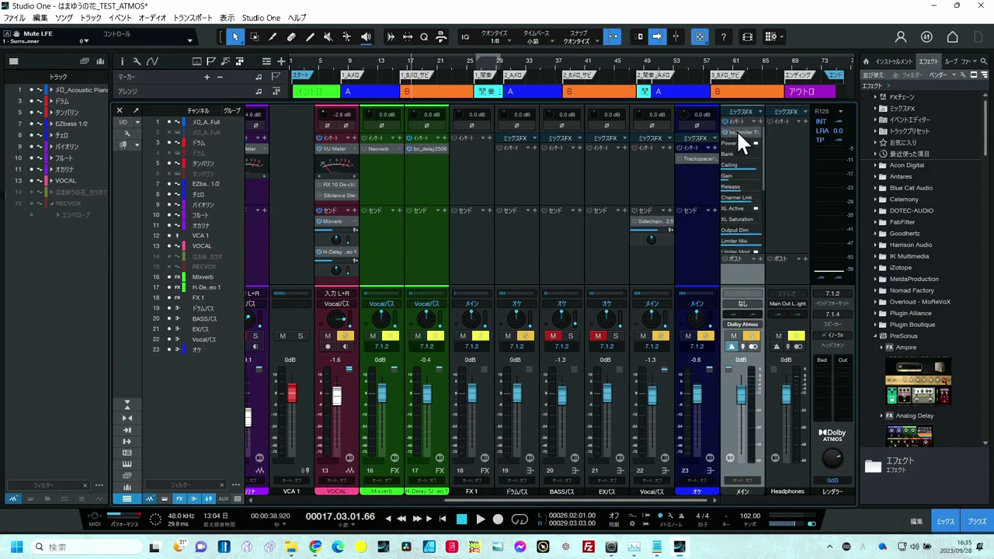
double_click(738, 132)
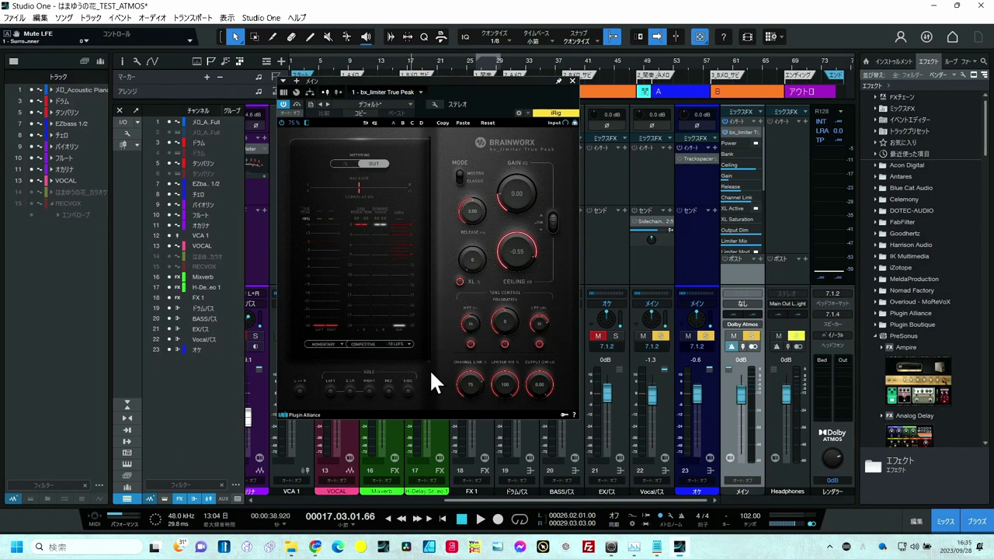
left_click(572, 81)
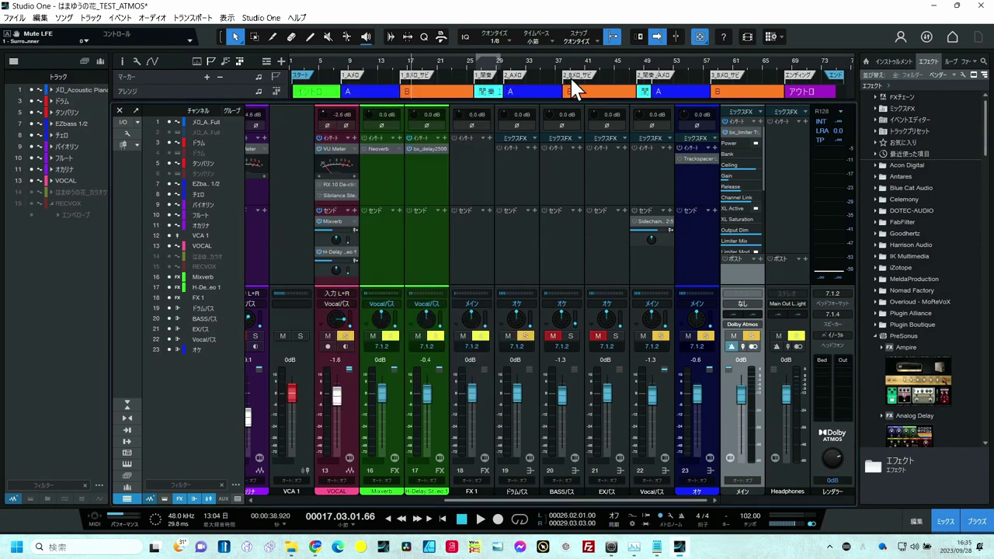
left_click(735, 132)
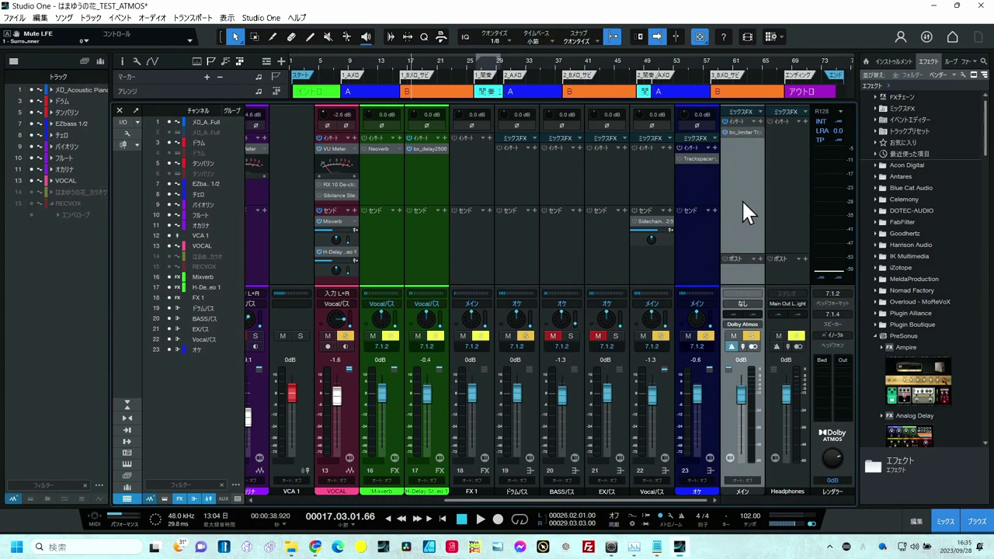
Colour the Headphones channel pink.
left_click(792, 184)
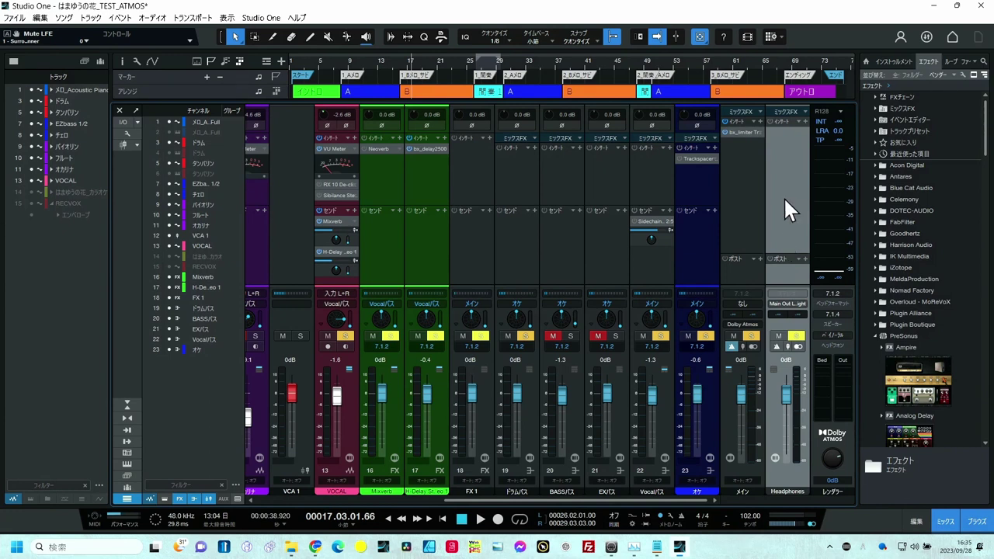
left_click(771, 492)
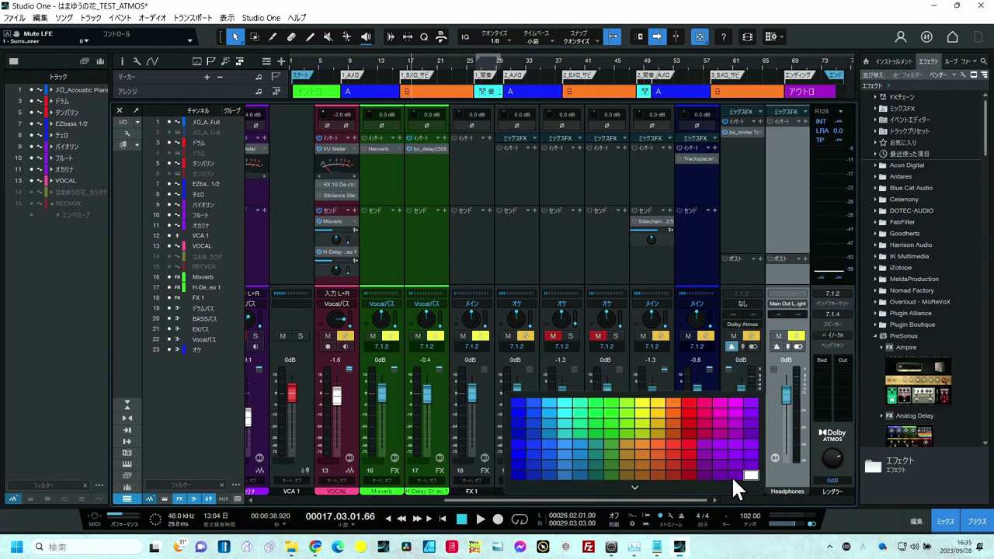
left_click(705, 419)
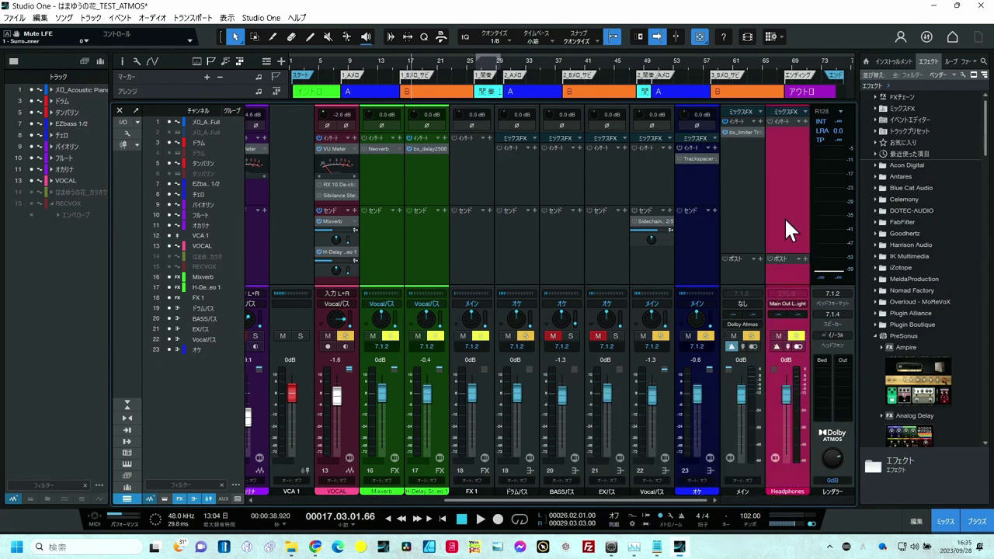
Review the output destinations of the メイン channel, keep なし, and select the Headphones channel for comparison.
left_click(740, 189)
left_click(740, 303)
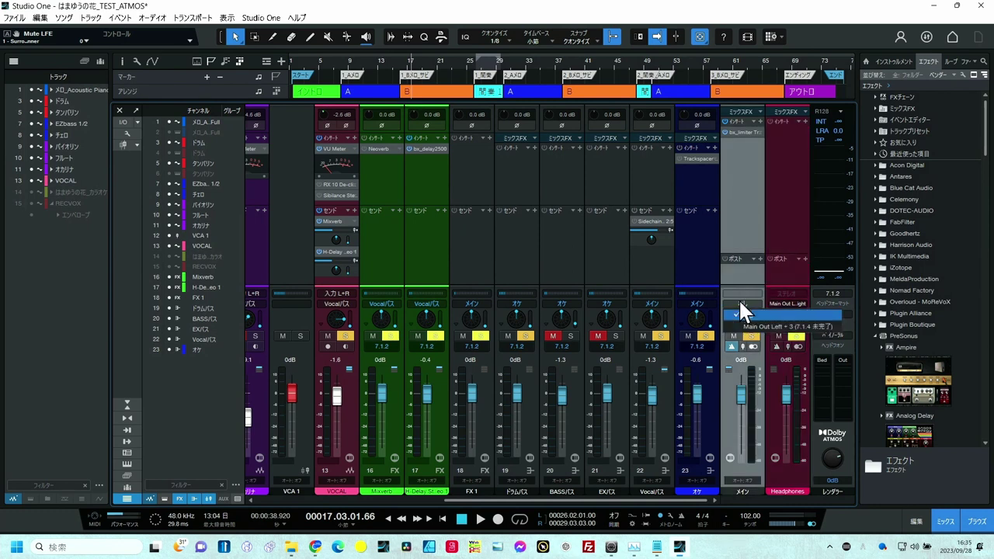
left_click(762, 316)
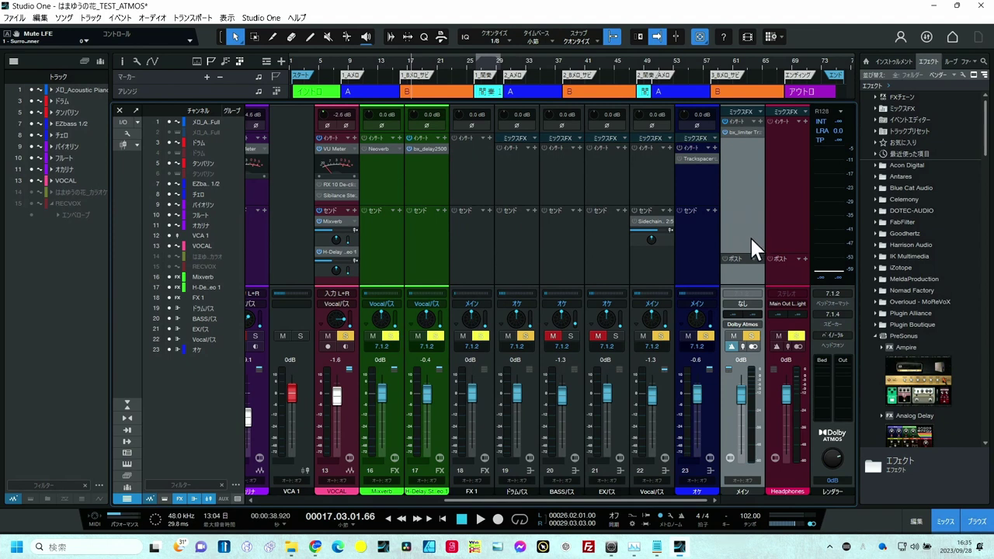
left_click(788, 224)
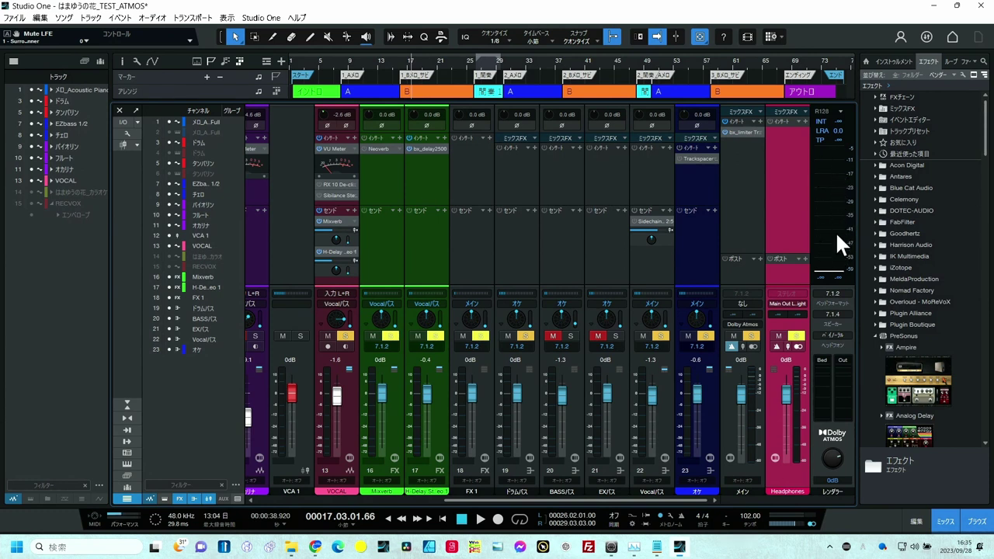
Play the song from around bar 16 and read the integrated loudness on the R128 meter.
left_click(399, 61)
key("space")
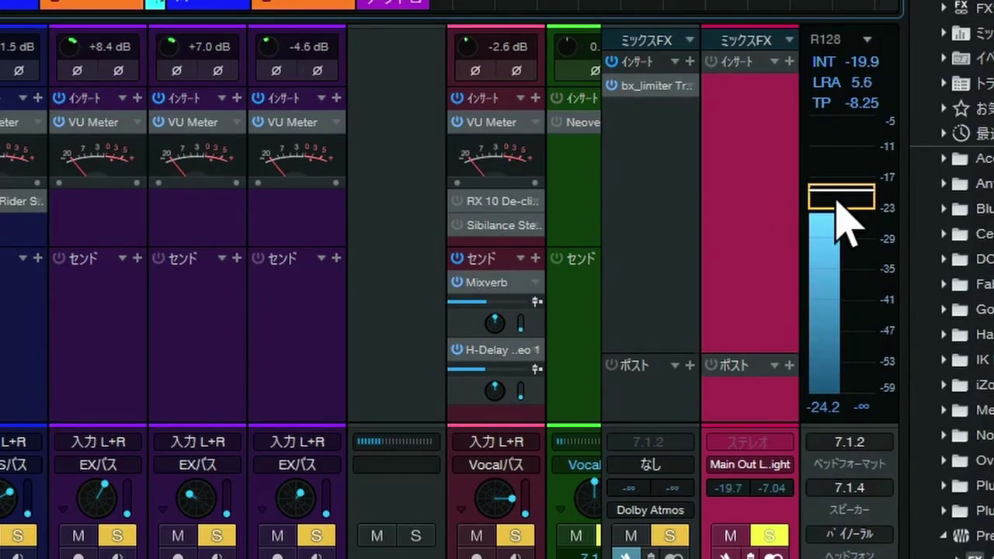
mouse_move(825, 186)
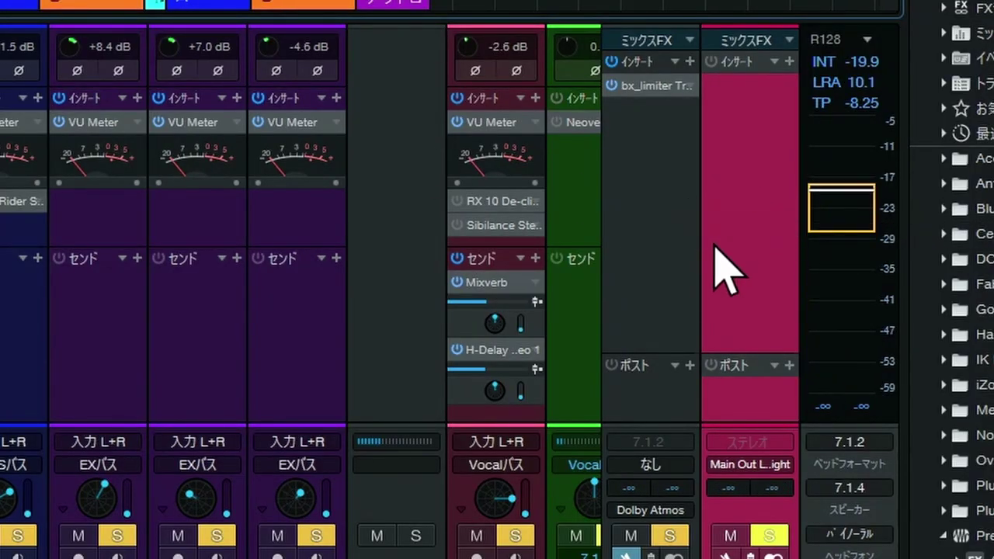
mouse_move(851, 196)
mouse_move(886, 242)
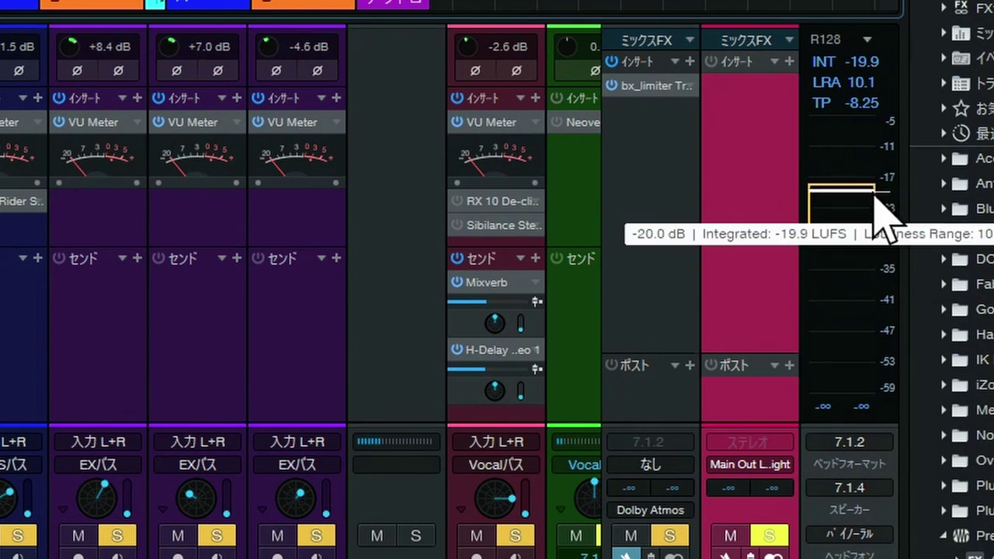
Reset the R128 loudness meter and play a passage to measure the loudness again.
left_click(836, 110)
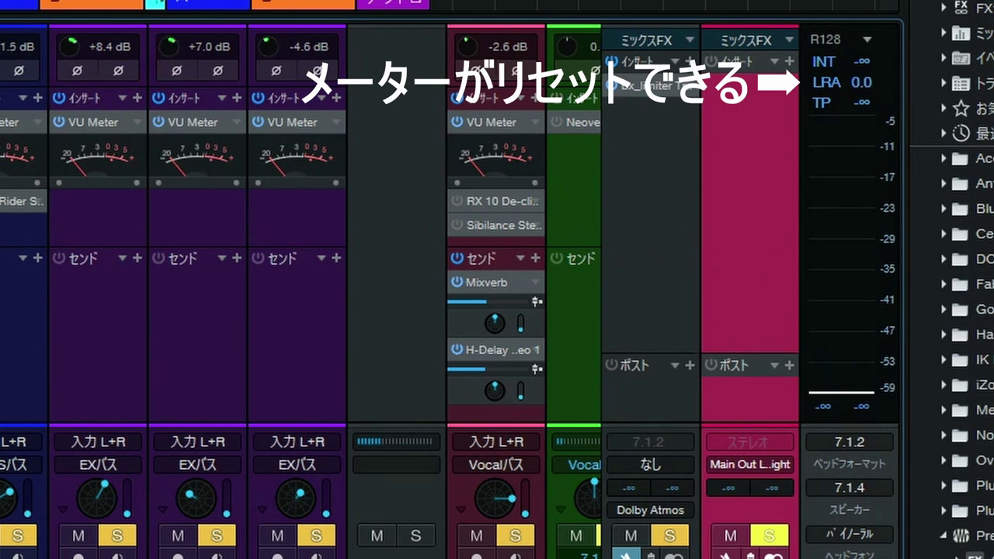
key("space")
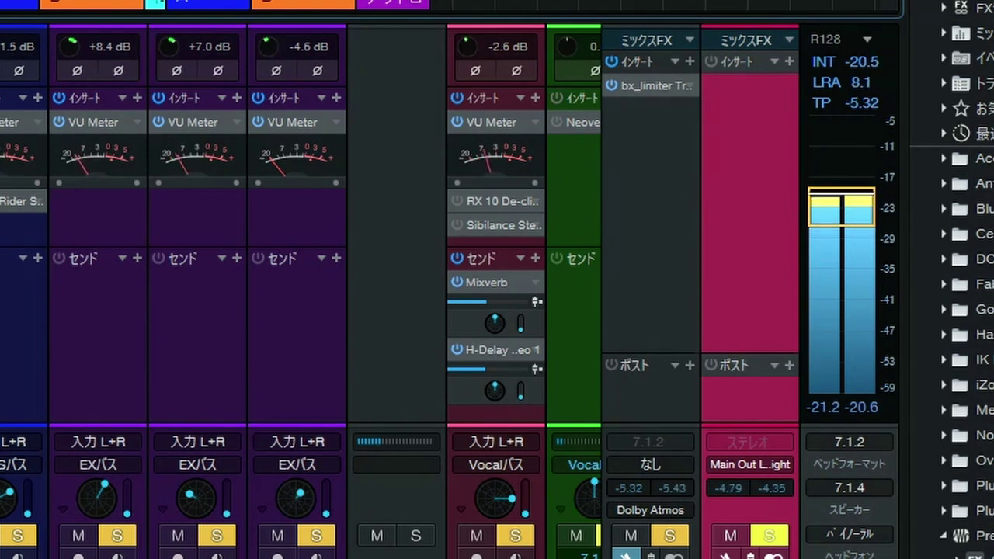
key("space")
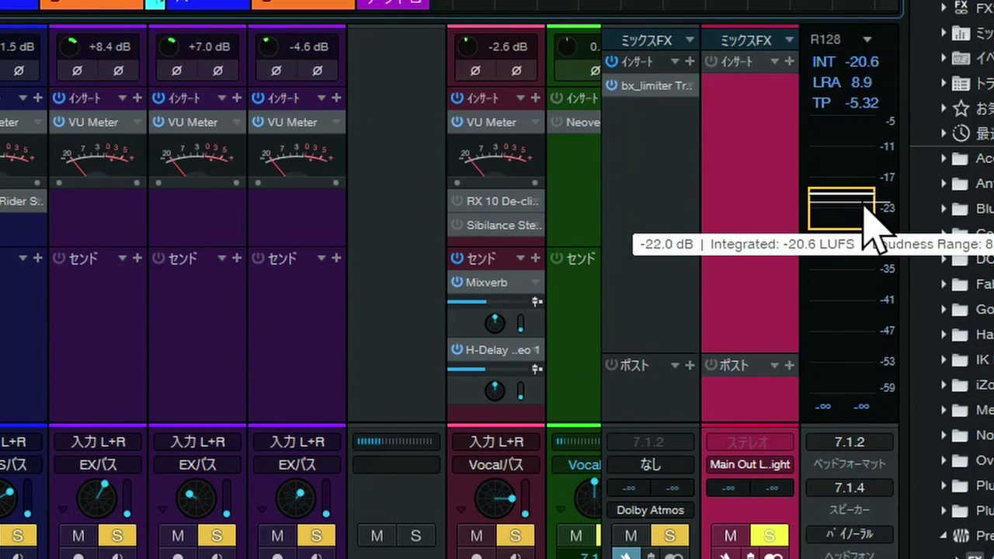
Adjust the gain of the bx_limiter True Peak on the メイン channel to 12.72 dB while monitoring loudness during playback.
double_click(645, 90)
key("space")
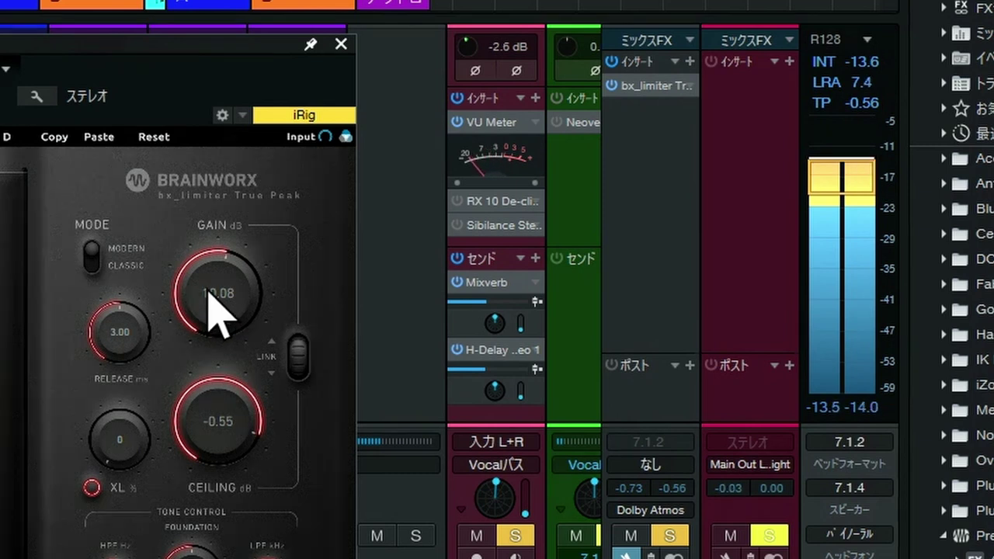
left_click_drag(206, 289, 199, 302)
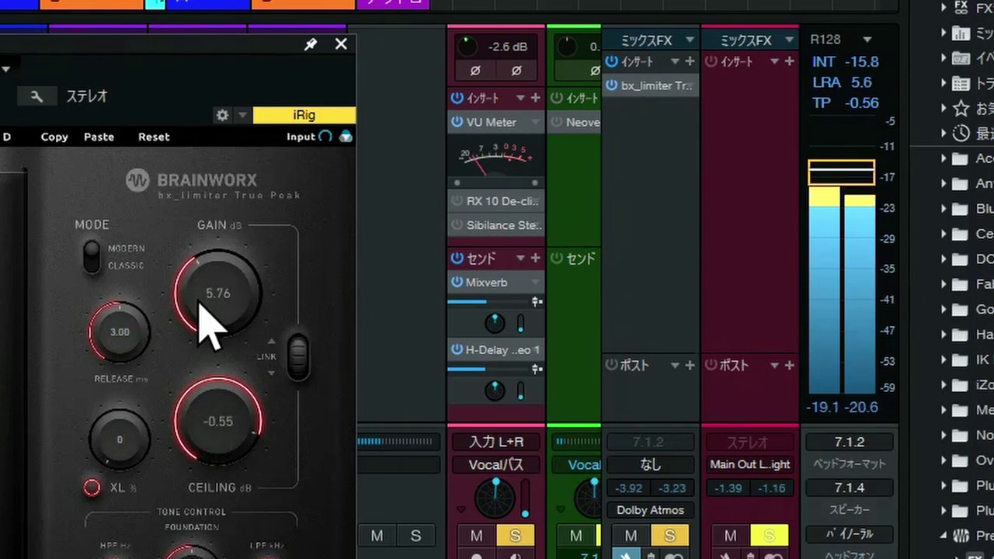
scroll(199, 303, "up", 3)
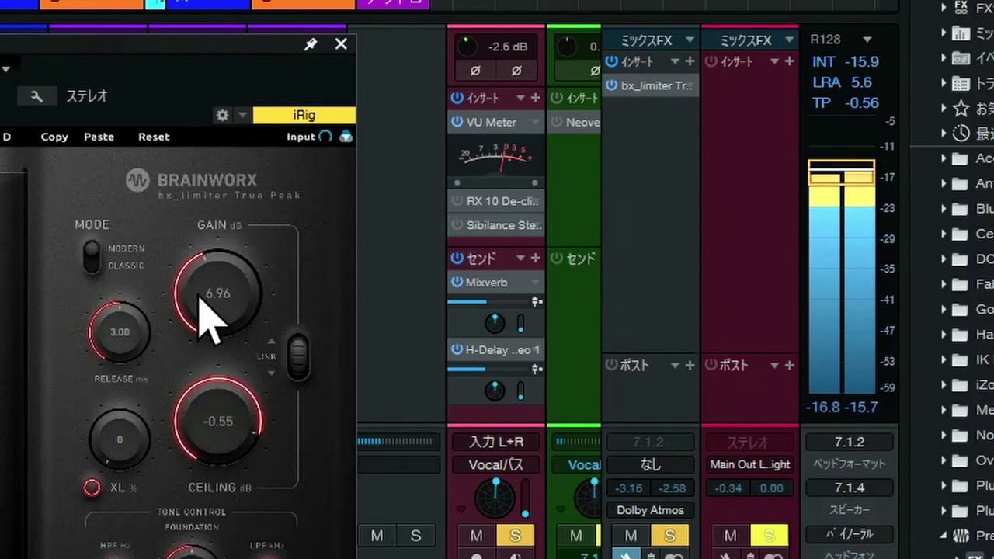
scroll(203, 307, "up", 5)
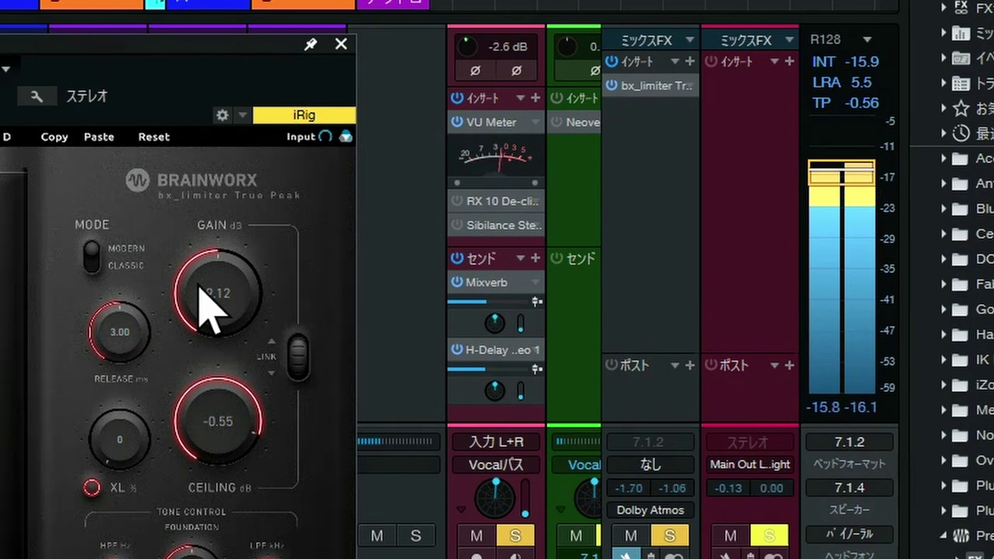
scroll(203, 299, "up", 4)
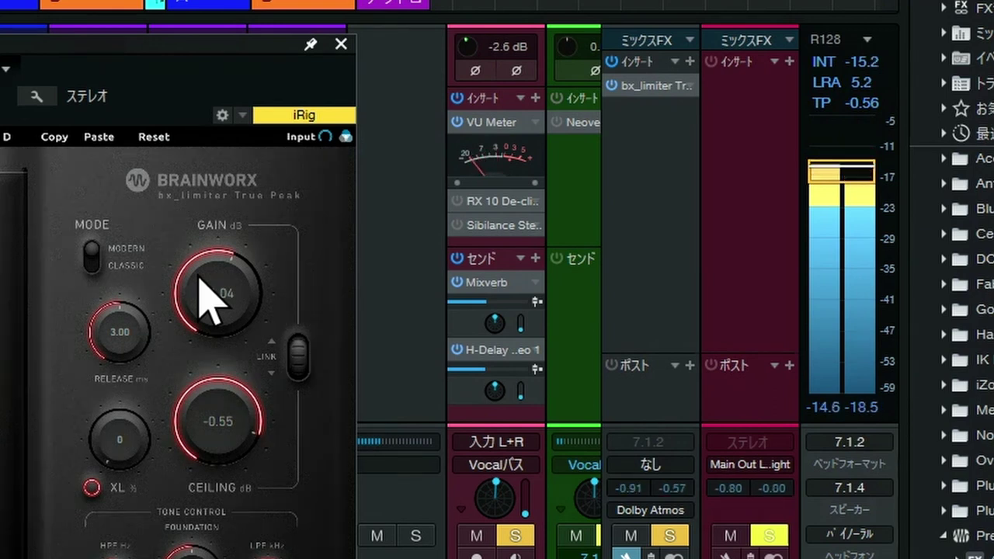
left_click_drag(200, 277, 200, 265)
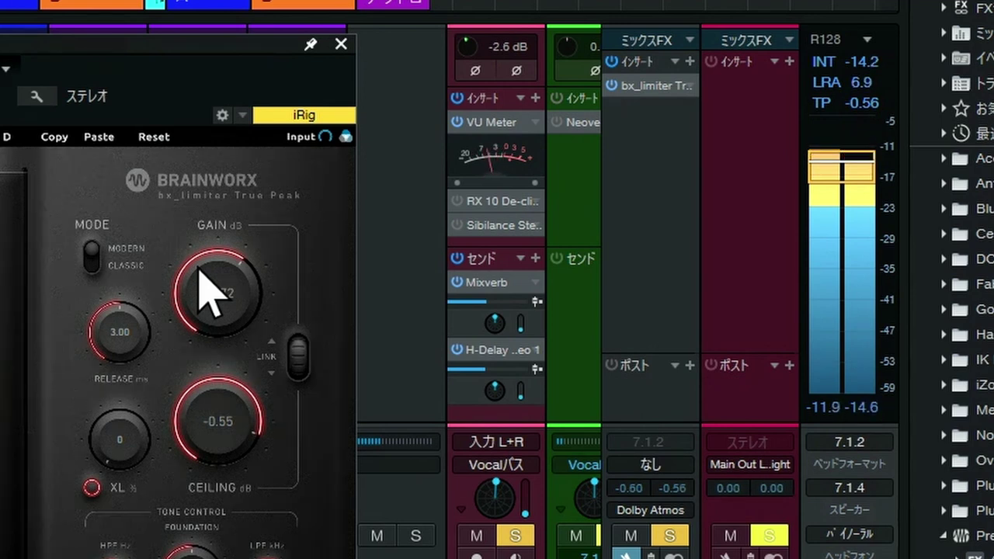
left_click(870, 264)
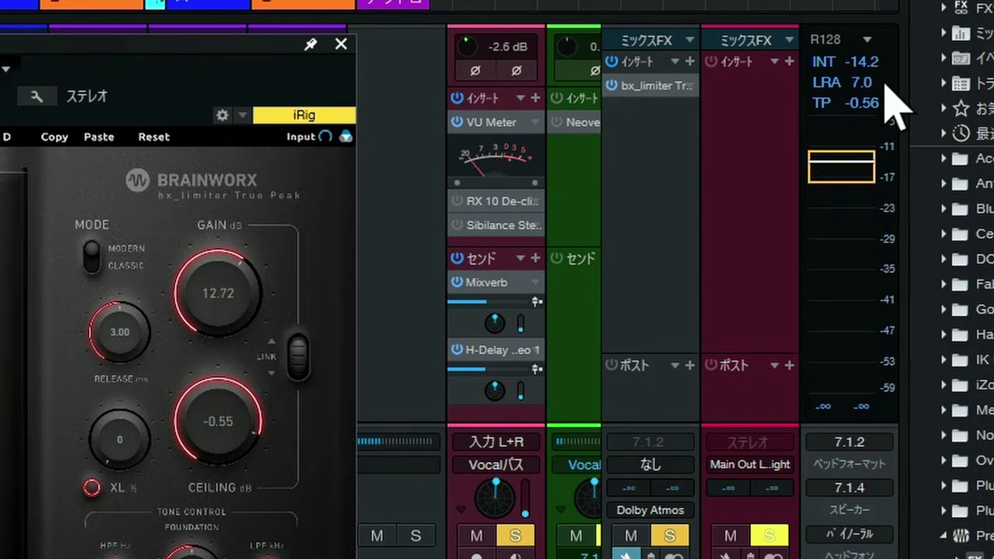